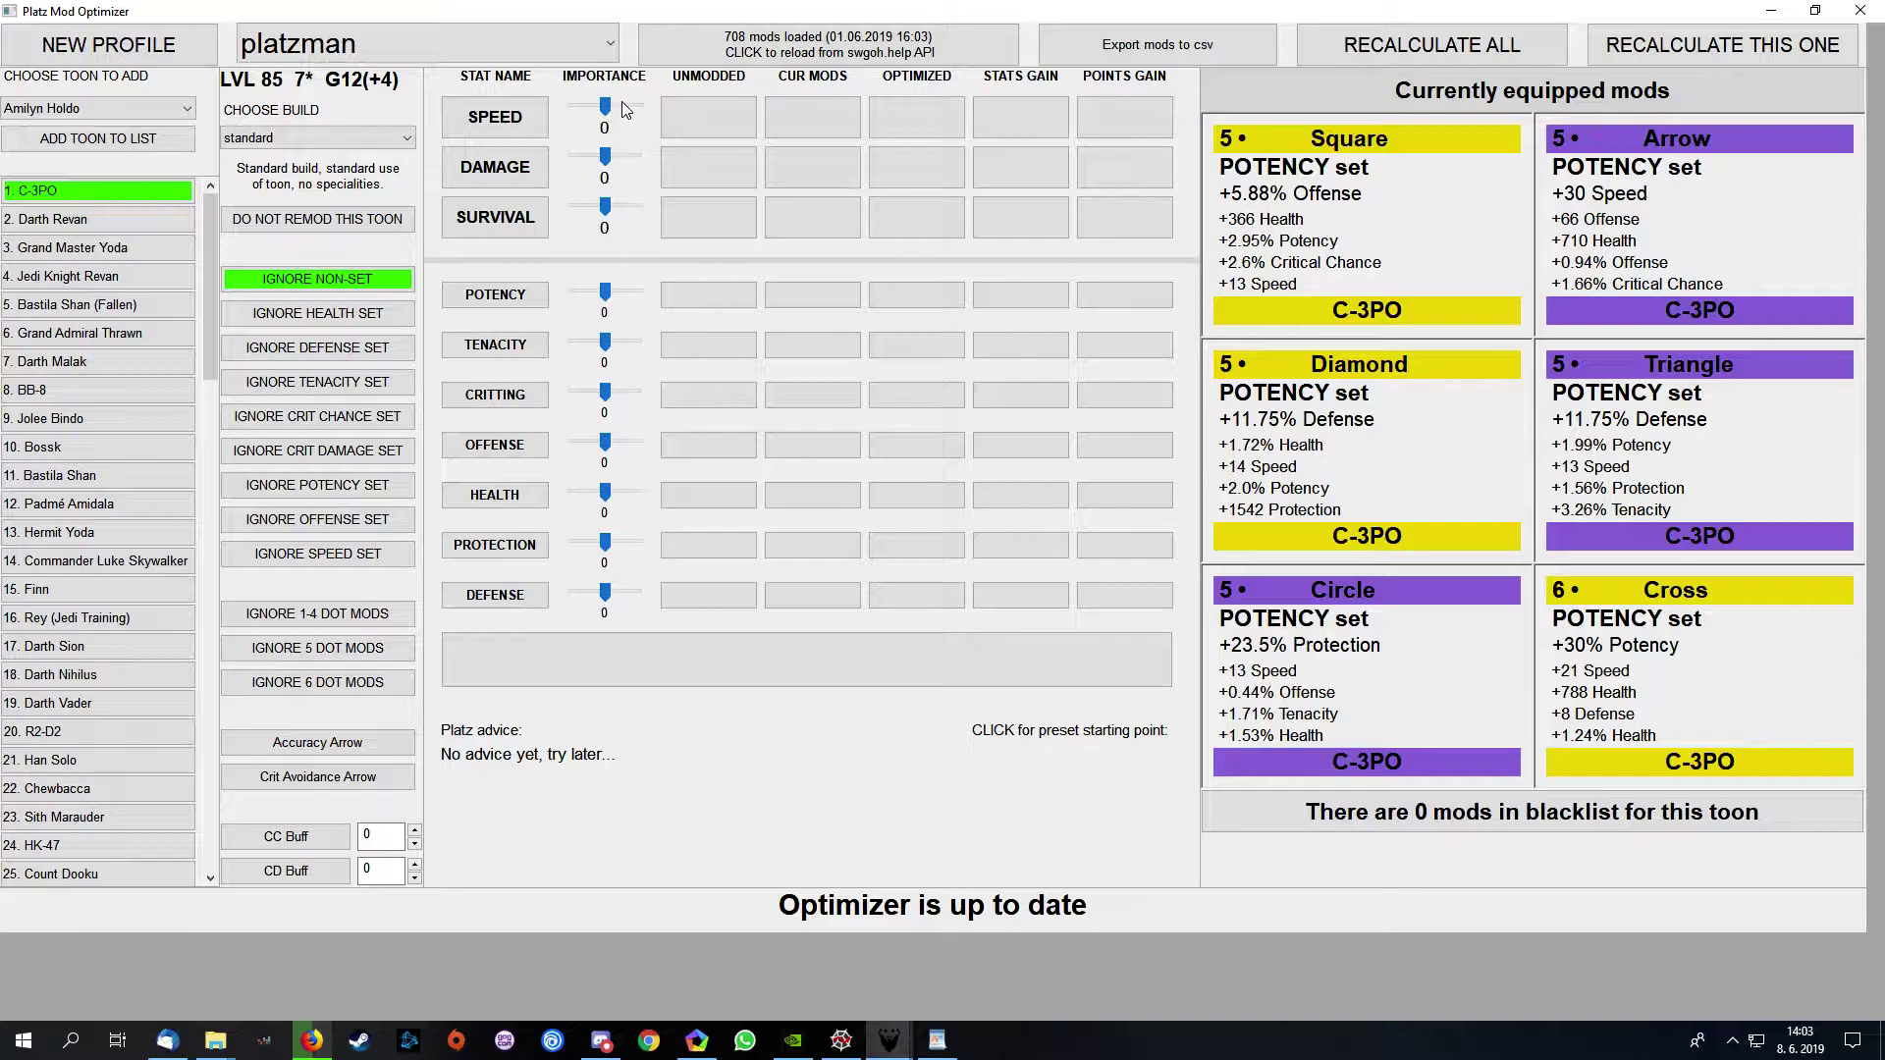
Step: Recalculate C-3PO's mods with Speed importance 10, and again with Potency importance 1 added
{"action": "left_click", "coordinate": [1723, 56]}
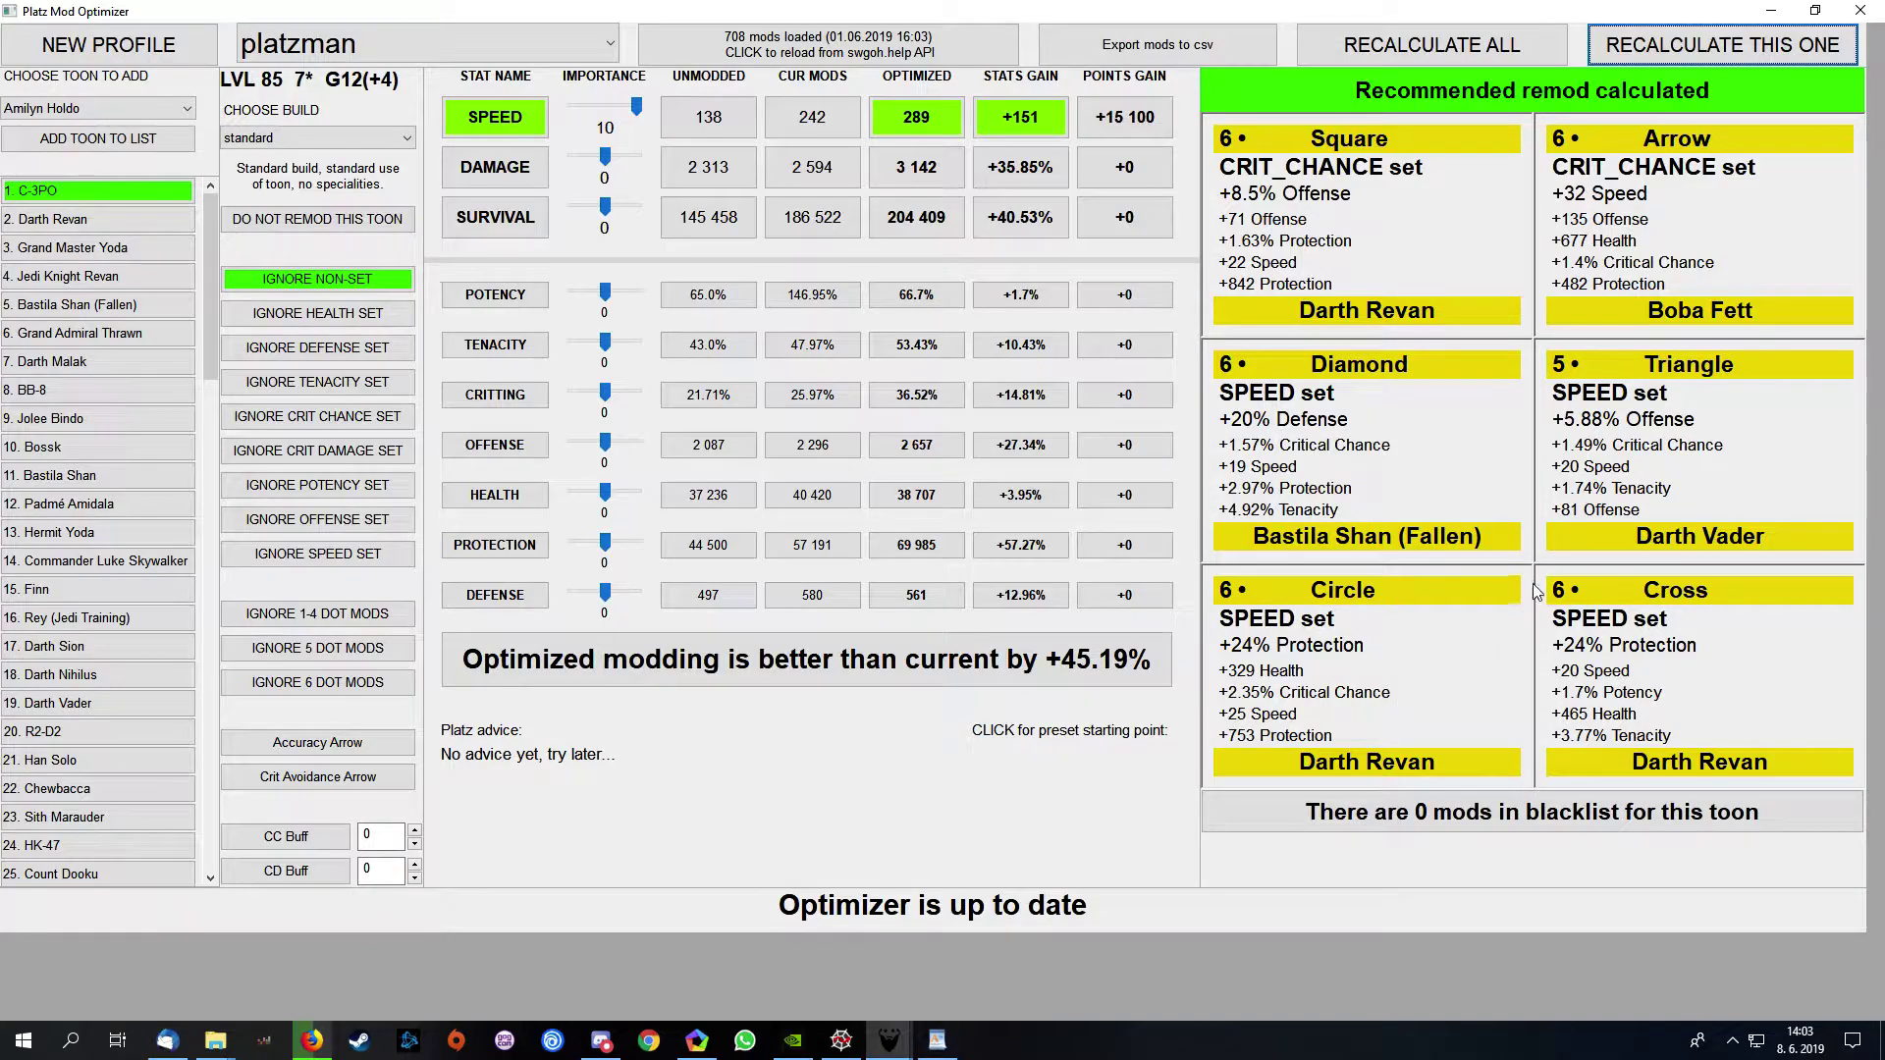
{"action": "left_click", "coordinate": [629, 295]}
{"action": "left_click", "coordinate": [1771, 52]}
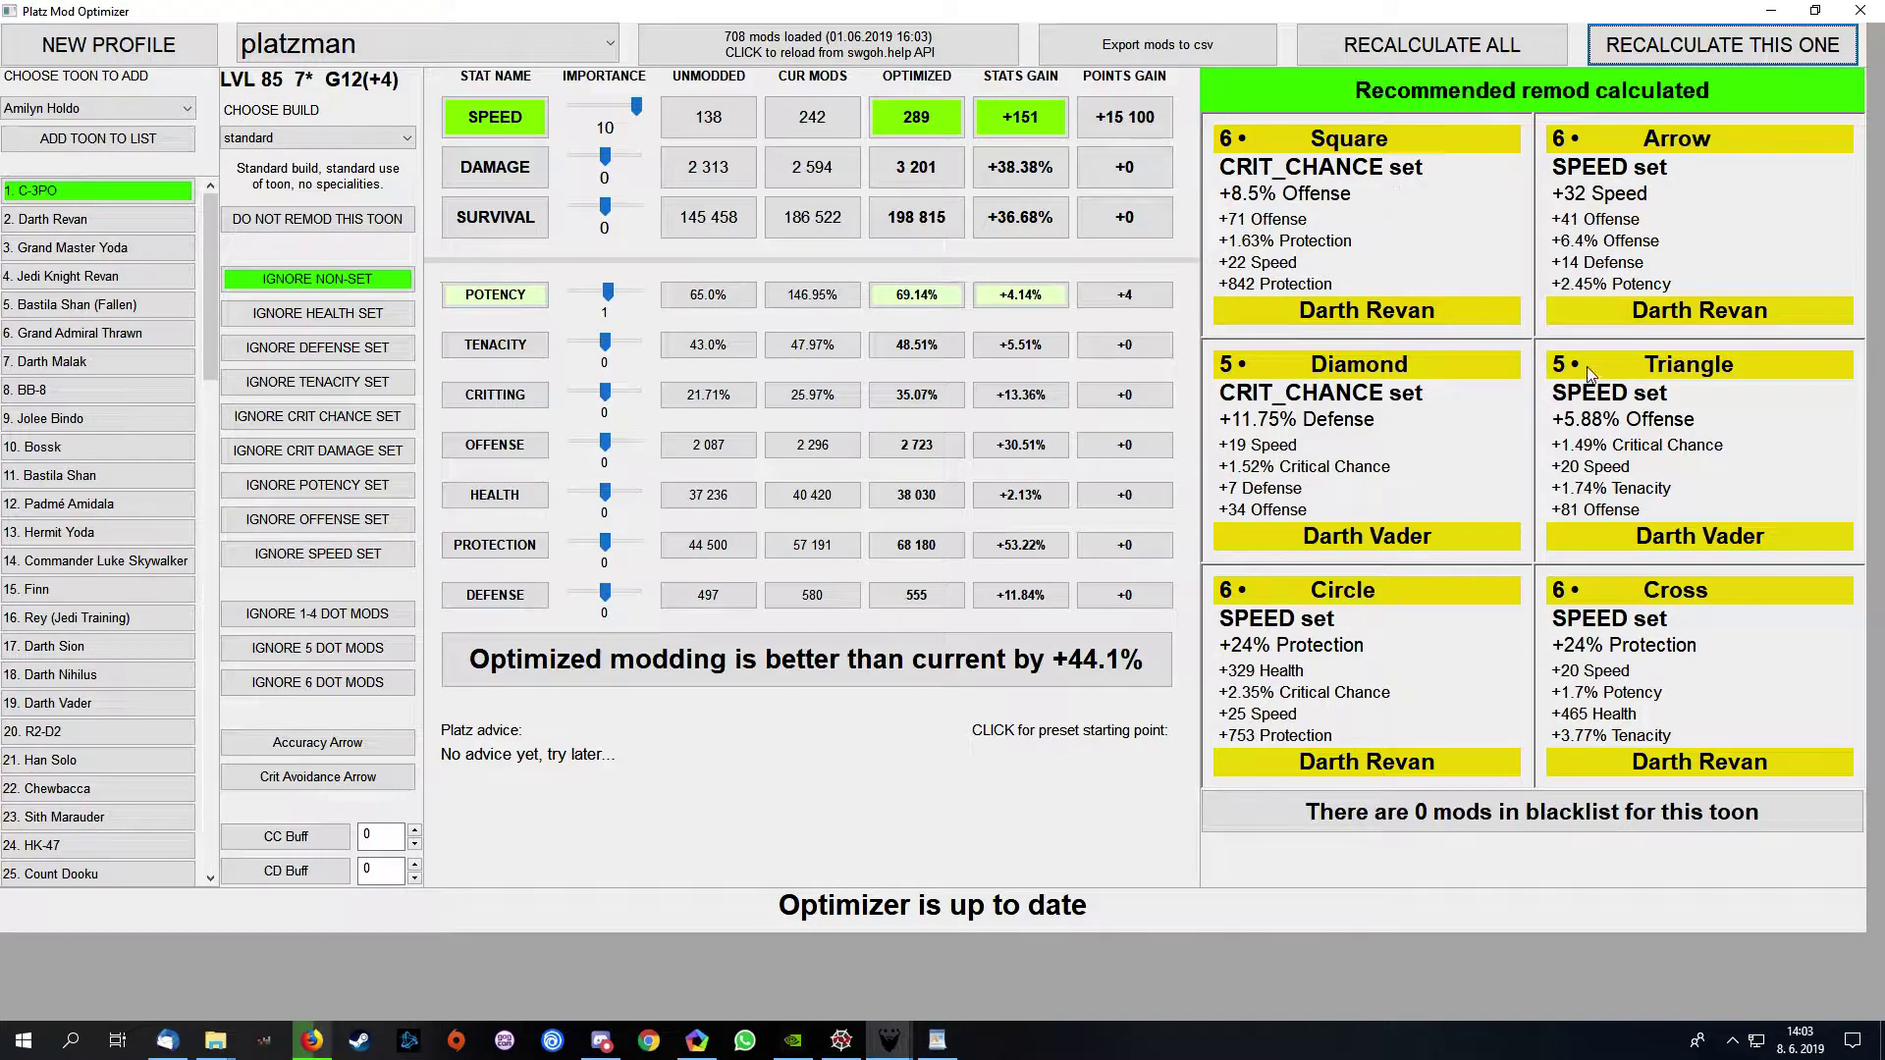
Step: Recalculate C-3PO's mods with Potency importance 2, and raise the importance further to 5
{"action": "left_click", "coordinate": [629, 293]}
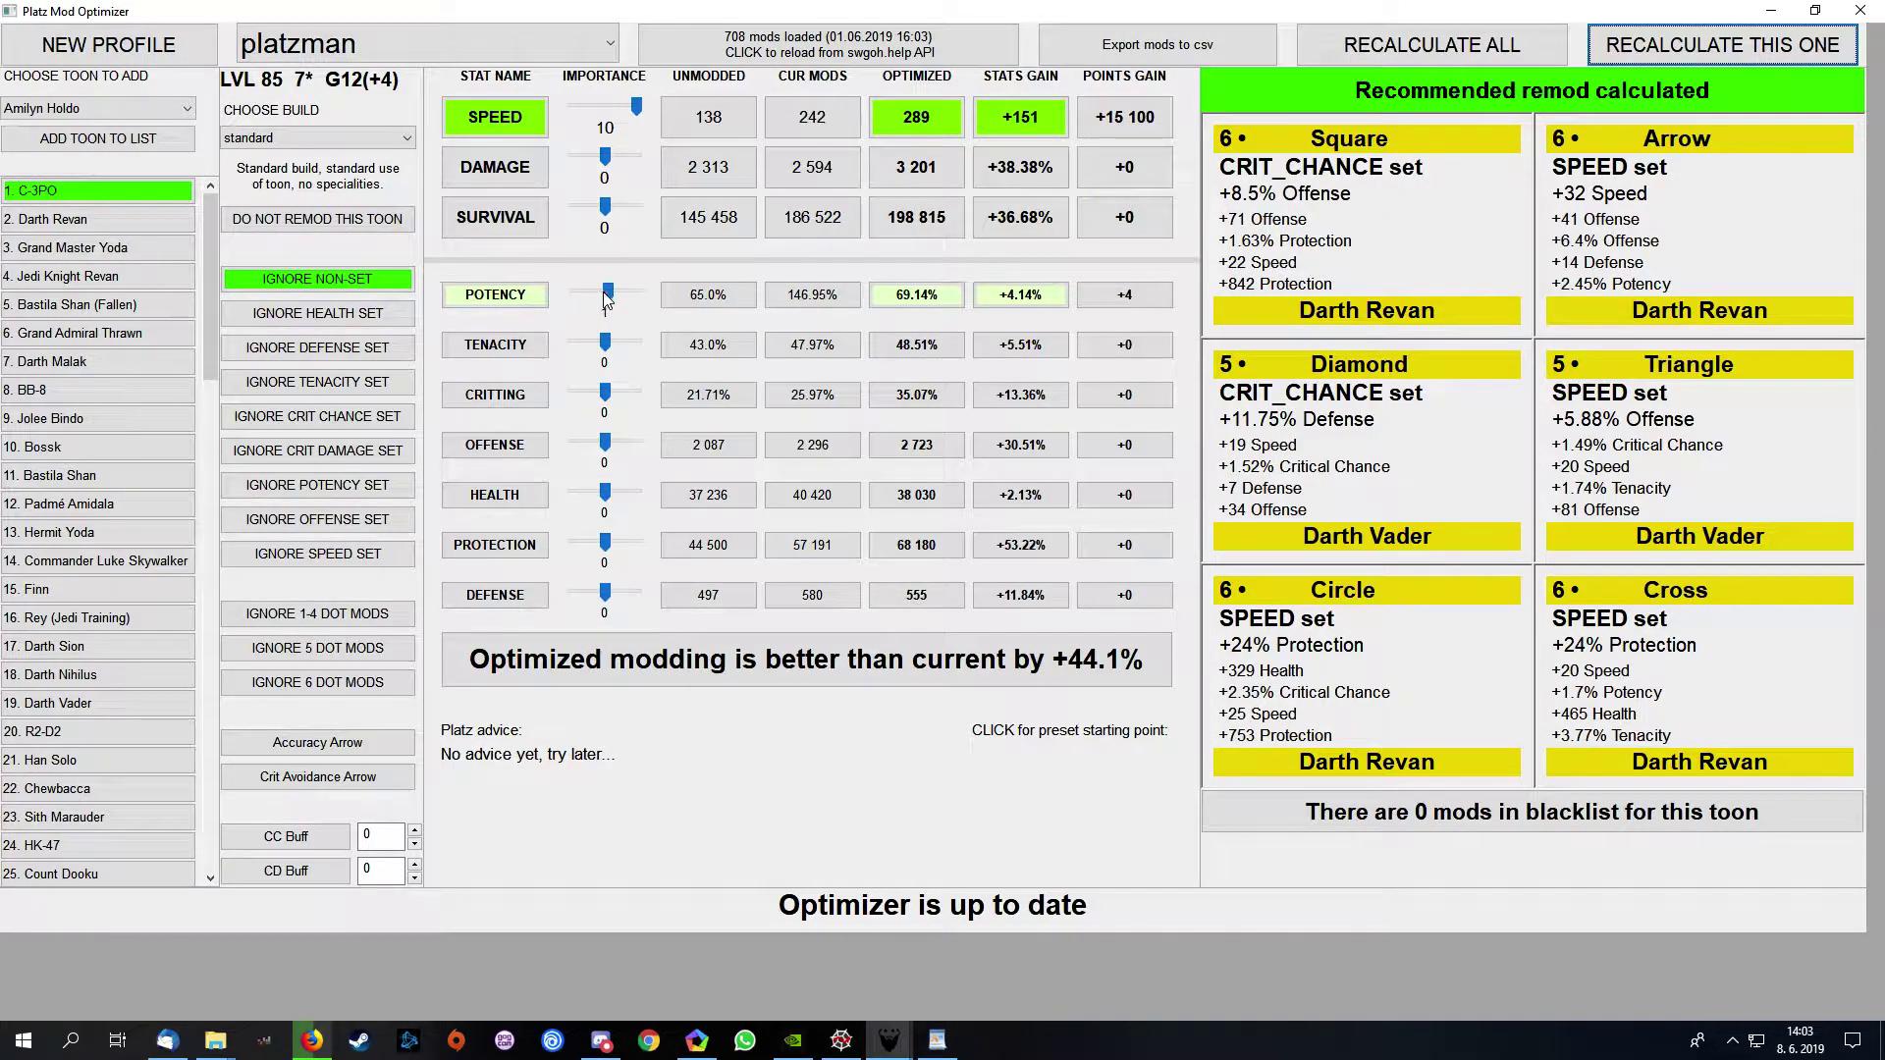
{"action": "left_click", "coordinate": [1693, 60]}
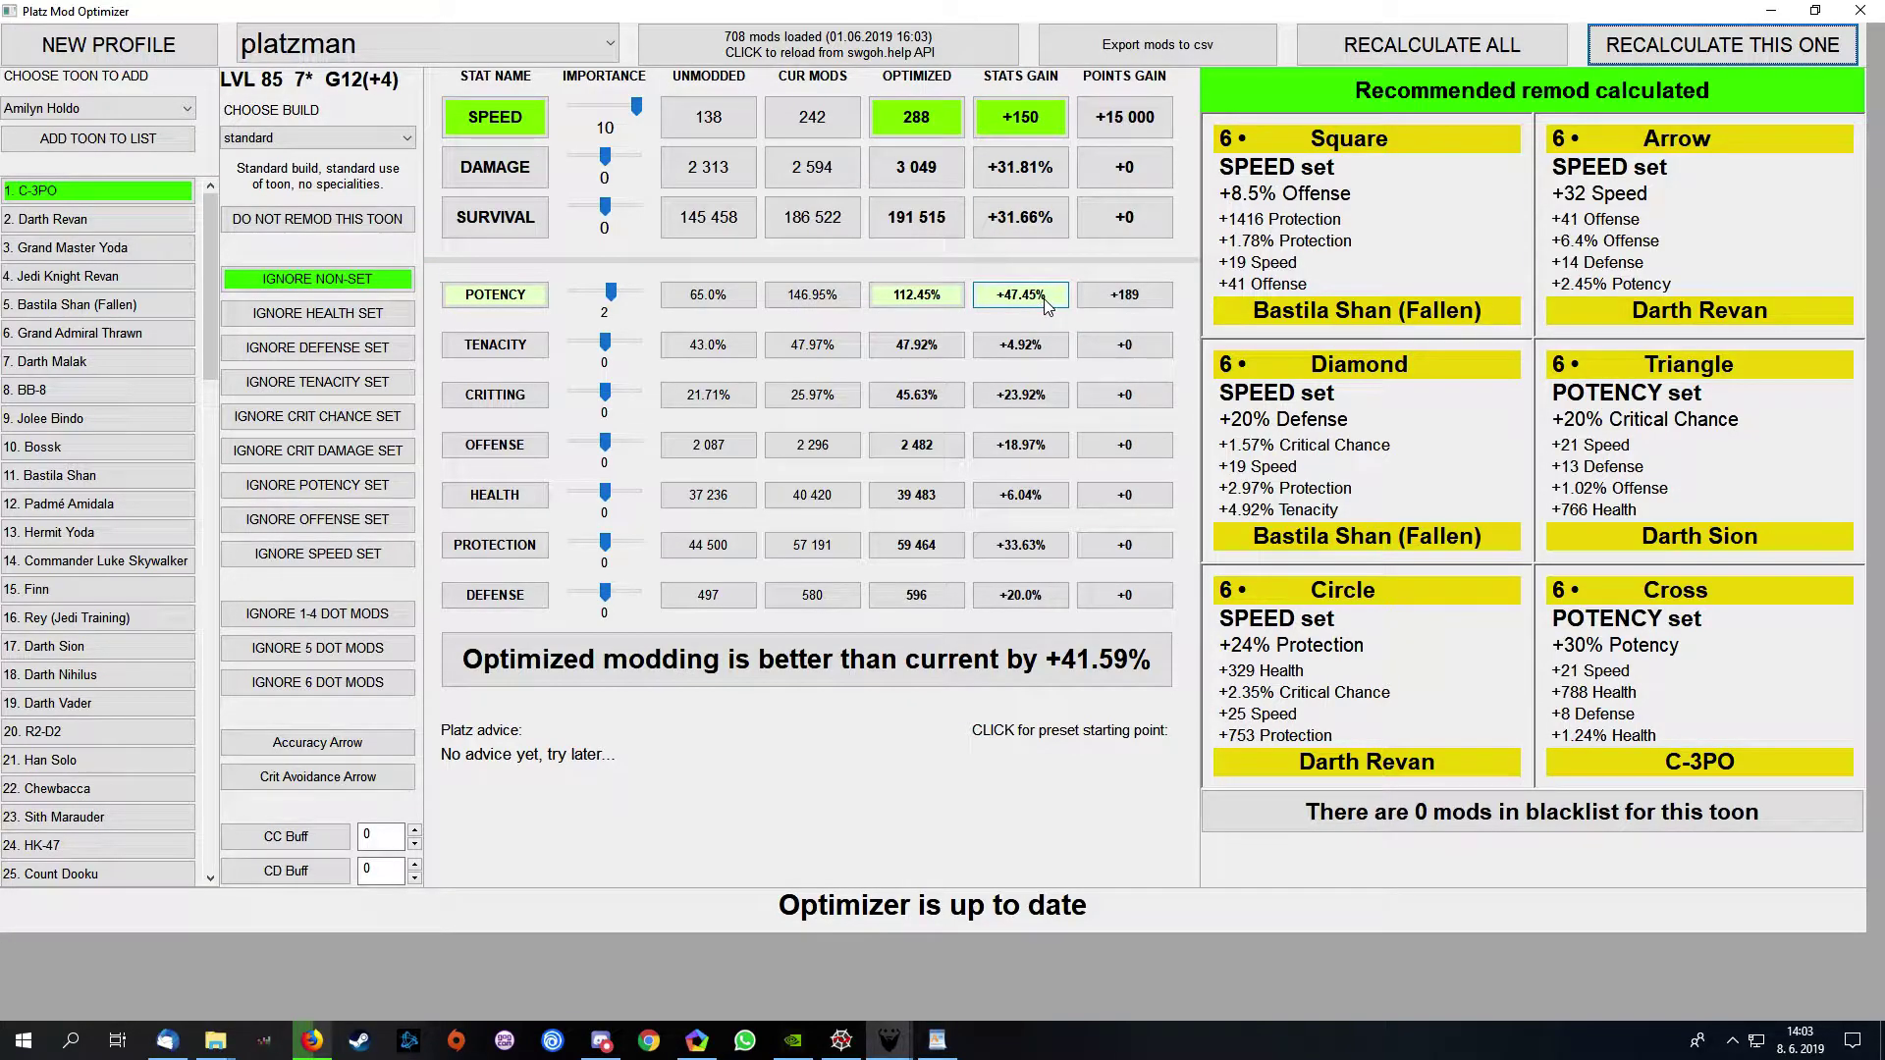
{"action": "left_click", "coordinate": [630, 294]}
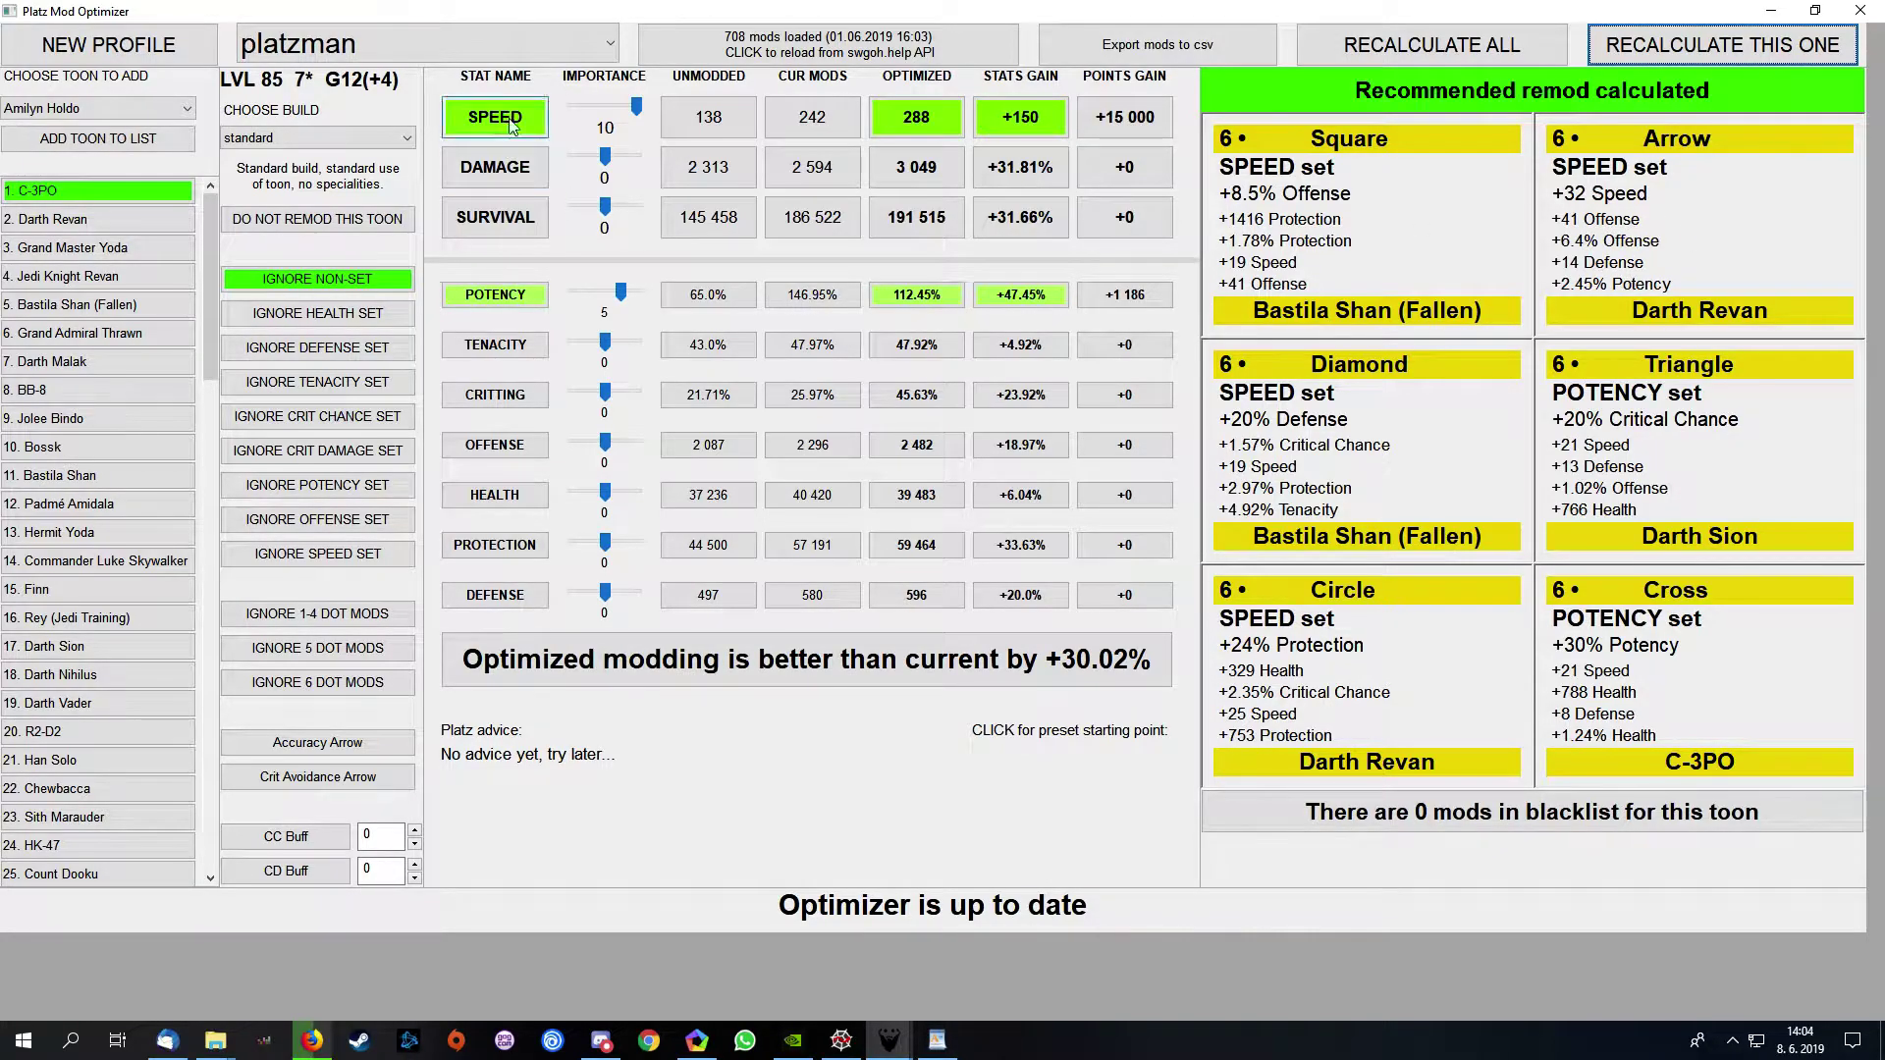
Step: Try a Damage importance of -5 for C-3PO with a recalculation, and return it to 0
{"action": "scroll", "coordinate": [620, 160], "scroll_direction": "down", "scroll_amount": 5}
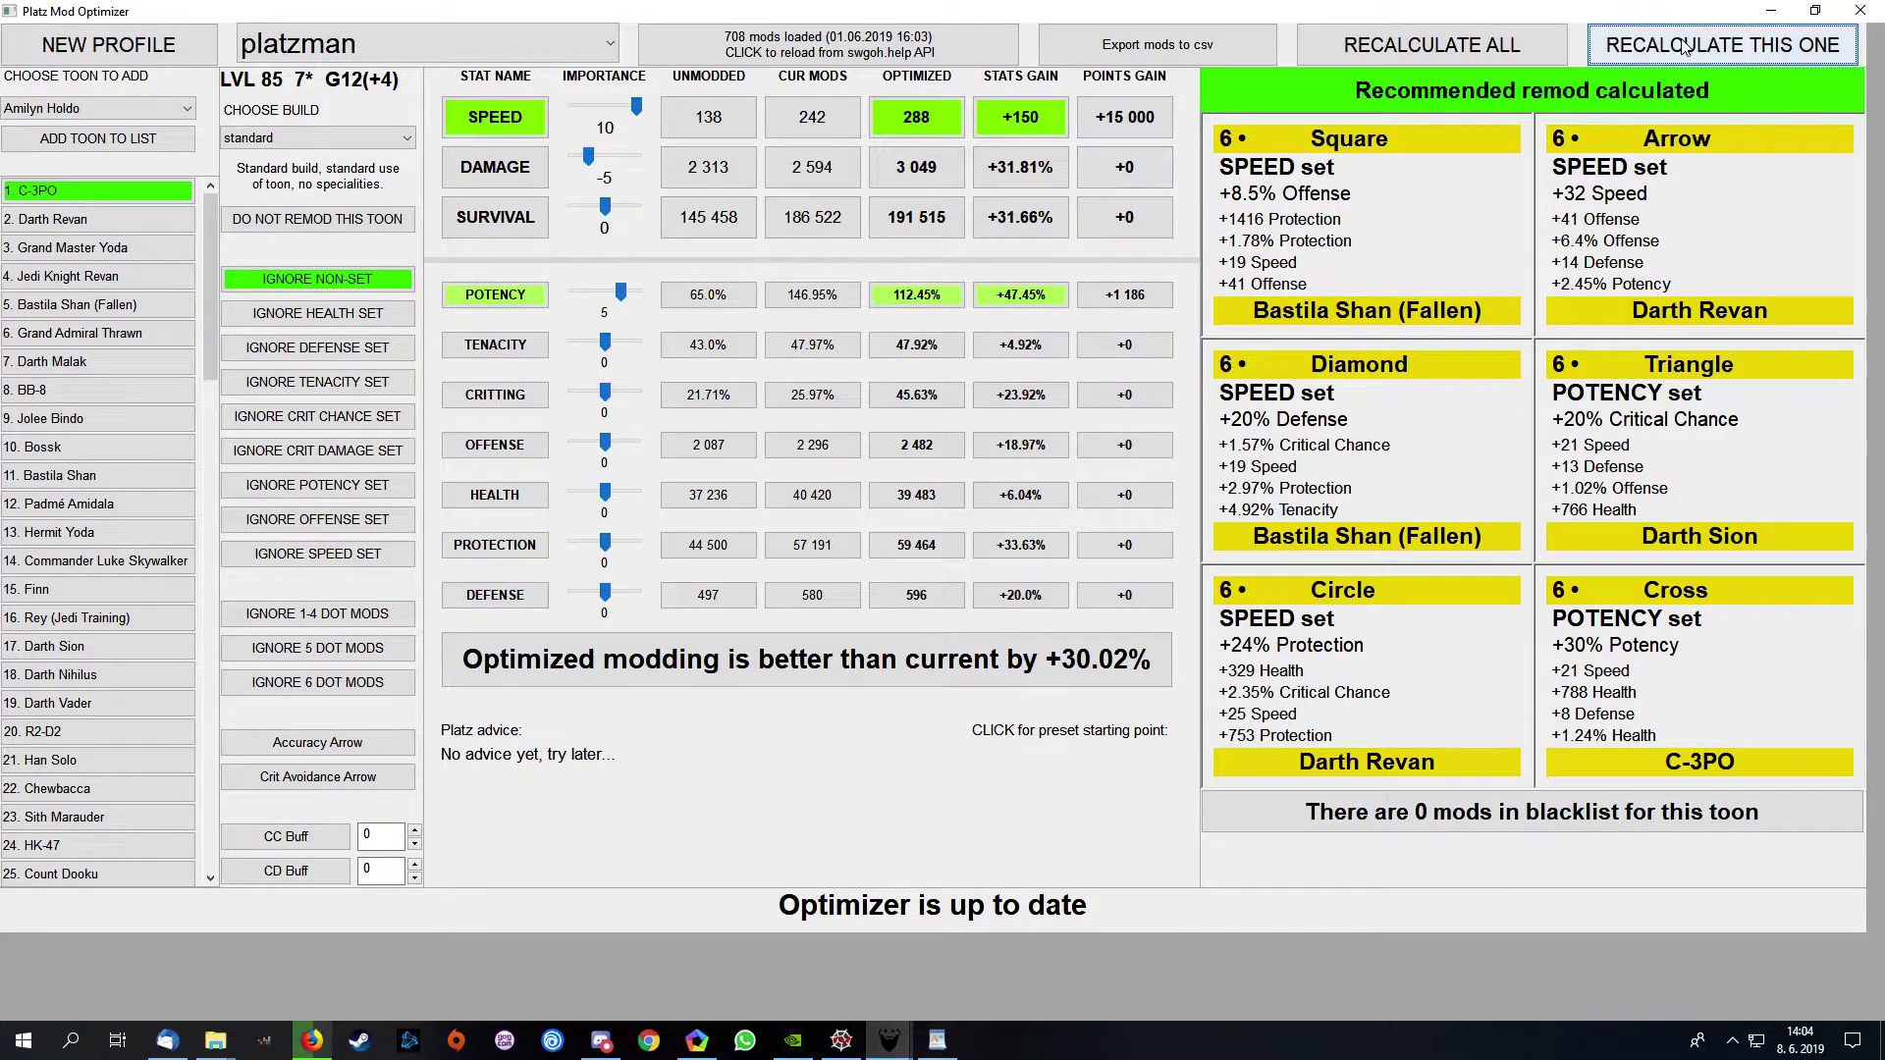
{"action": "left_click", "coordinate": [1649, 44]}
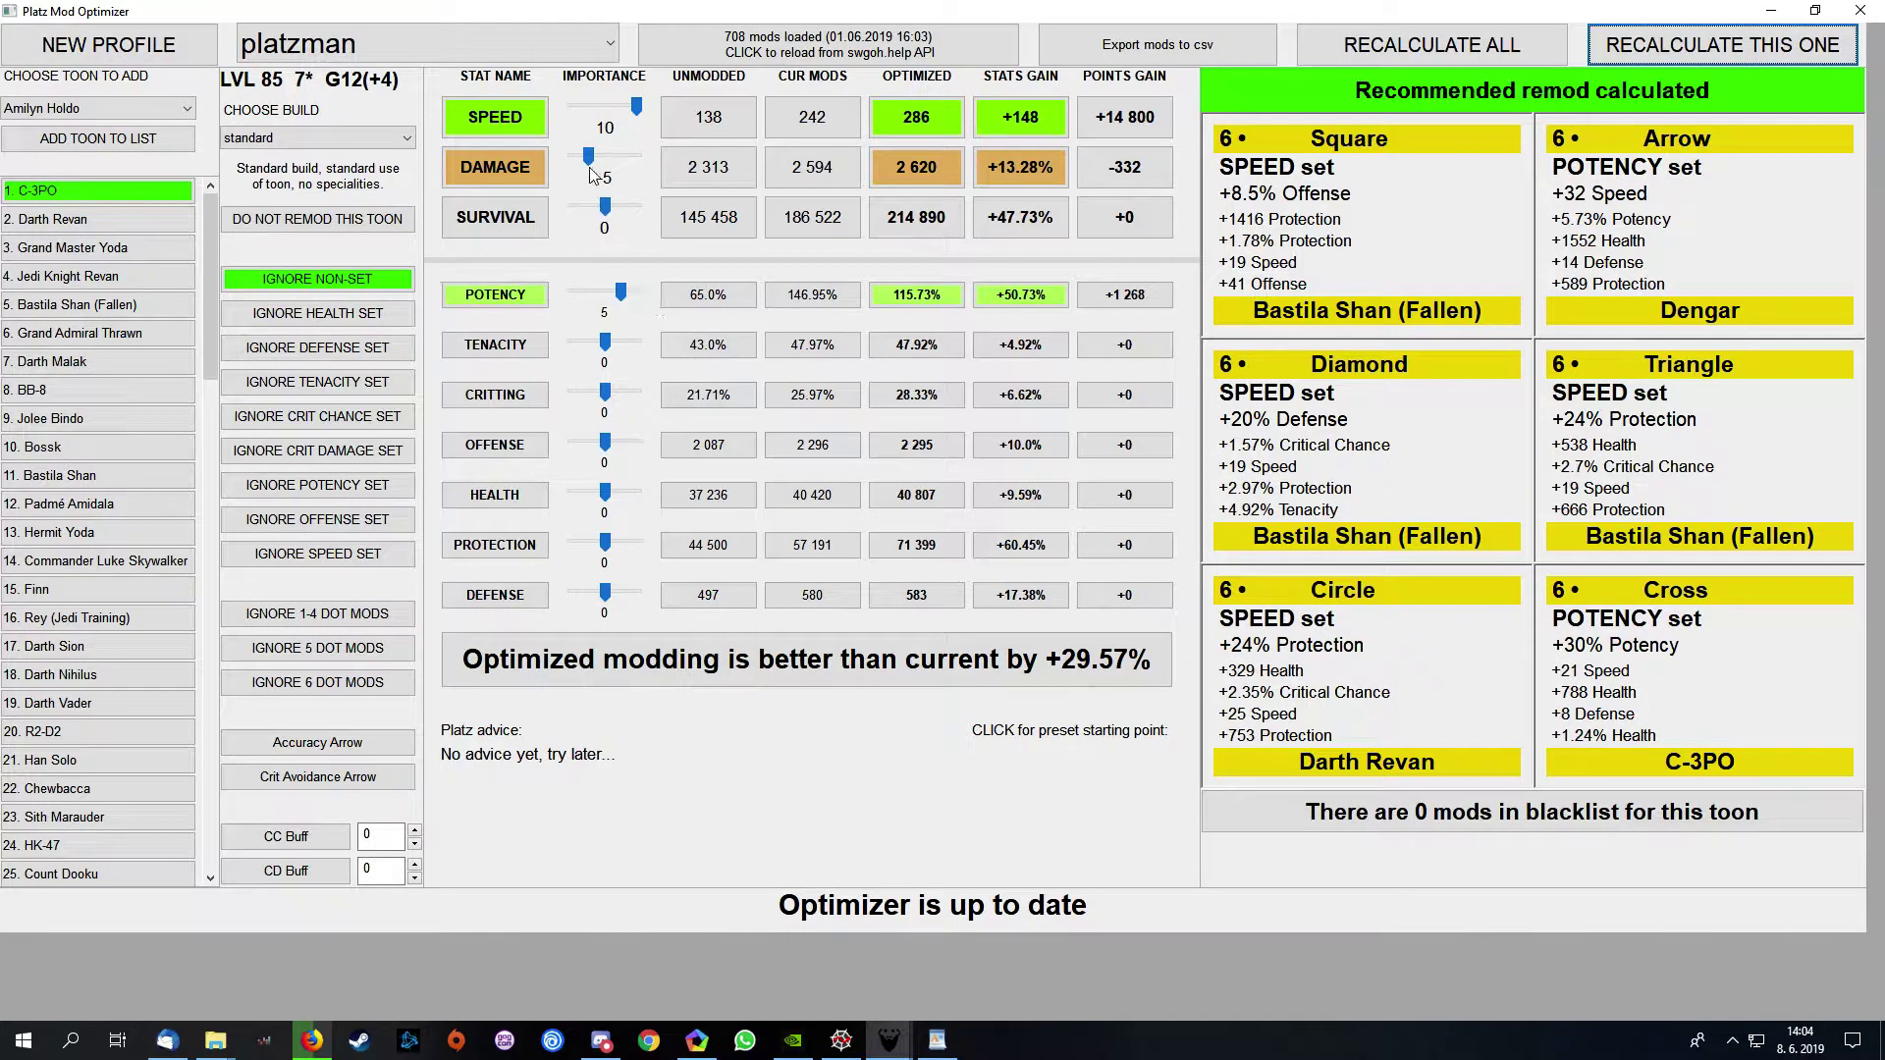
{"action": "left_click_drag", "start_coordinate": [589, 155], "coordinate": [611, 147]}
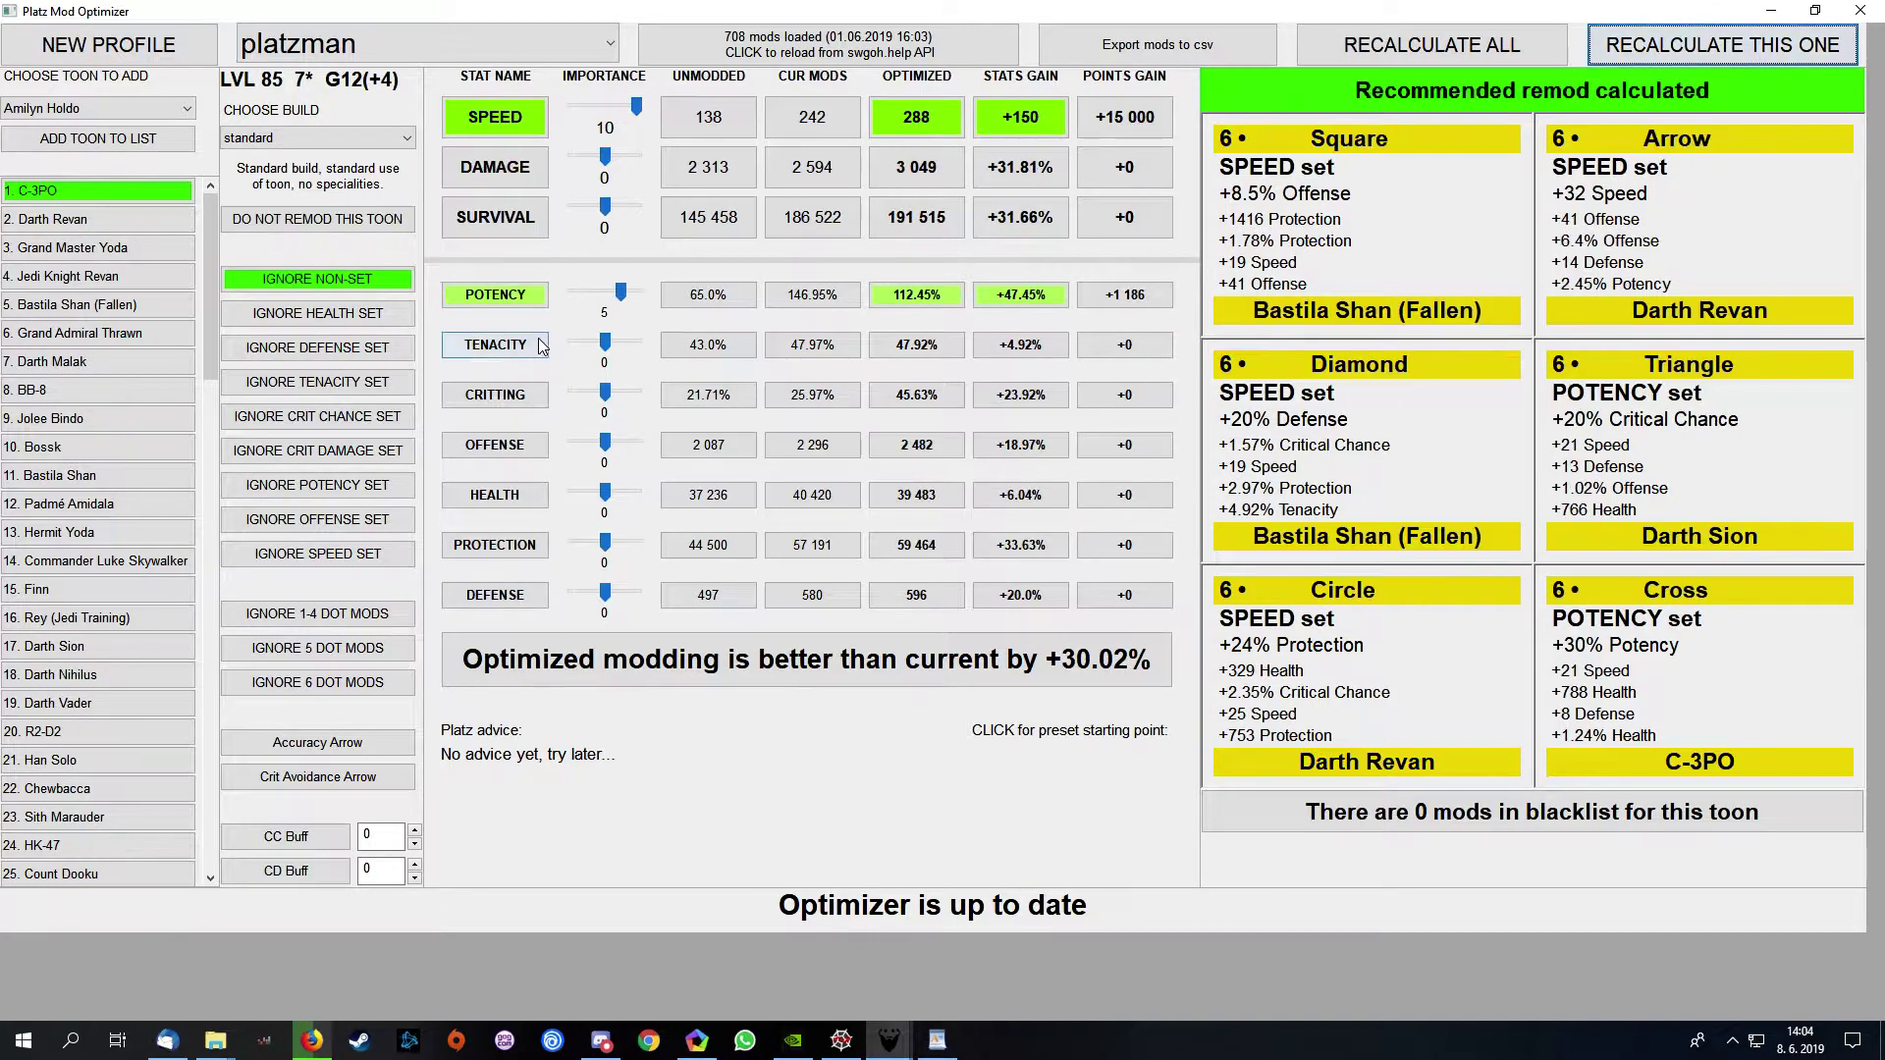
Step: Exclude Darth Revan from remodding and recalculate the mods for C-3PO
{"action": "left_click", "coordinate": [121, 224]}
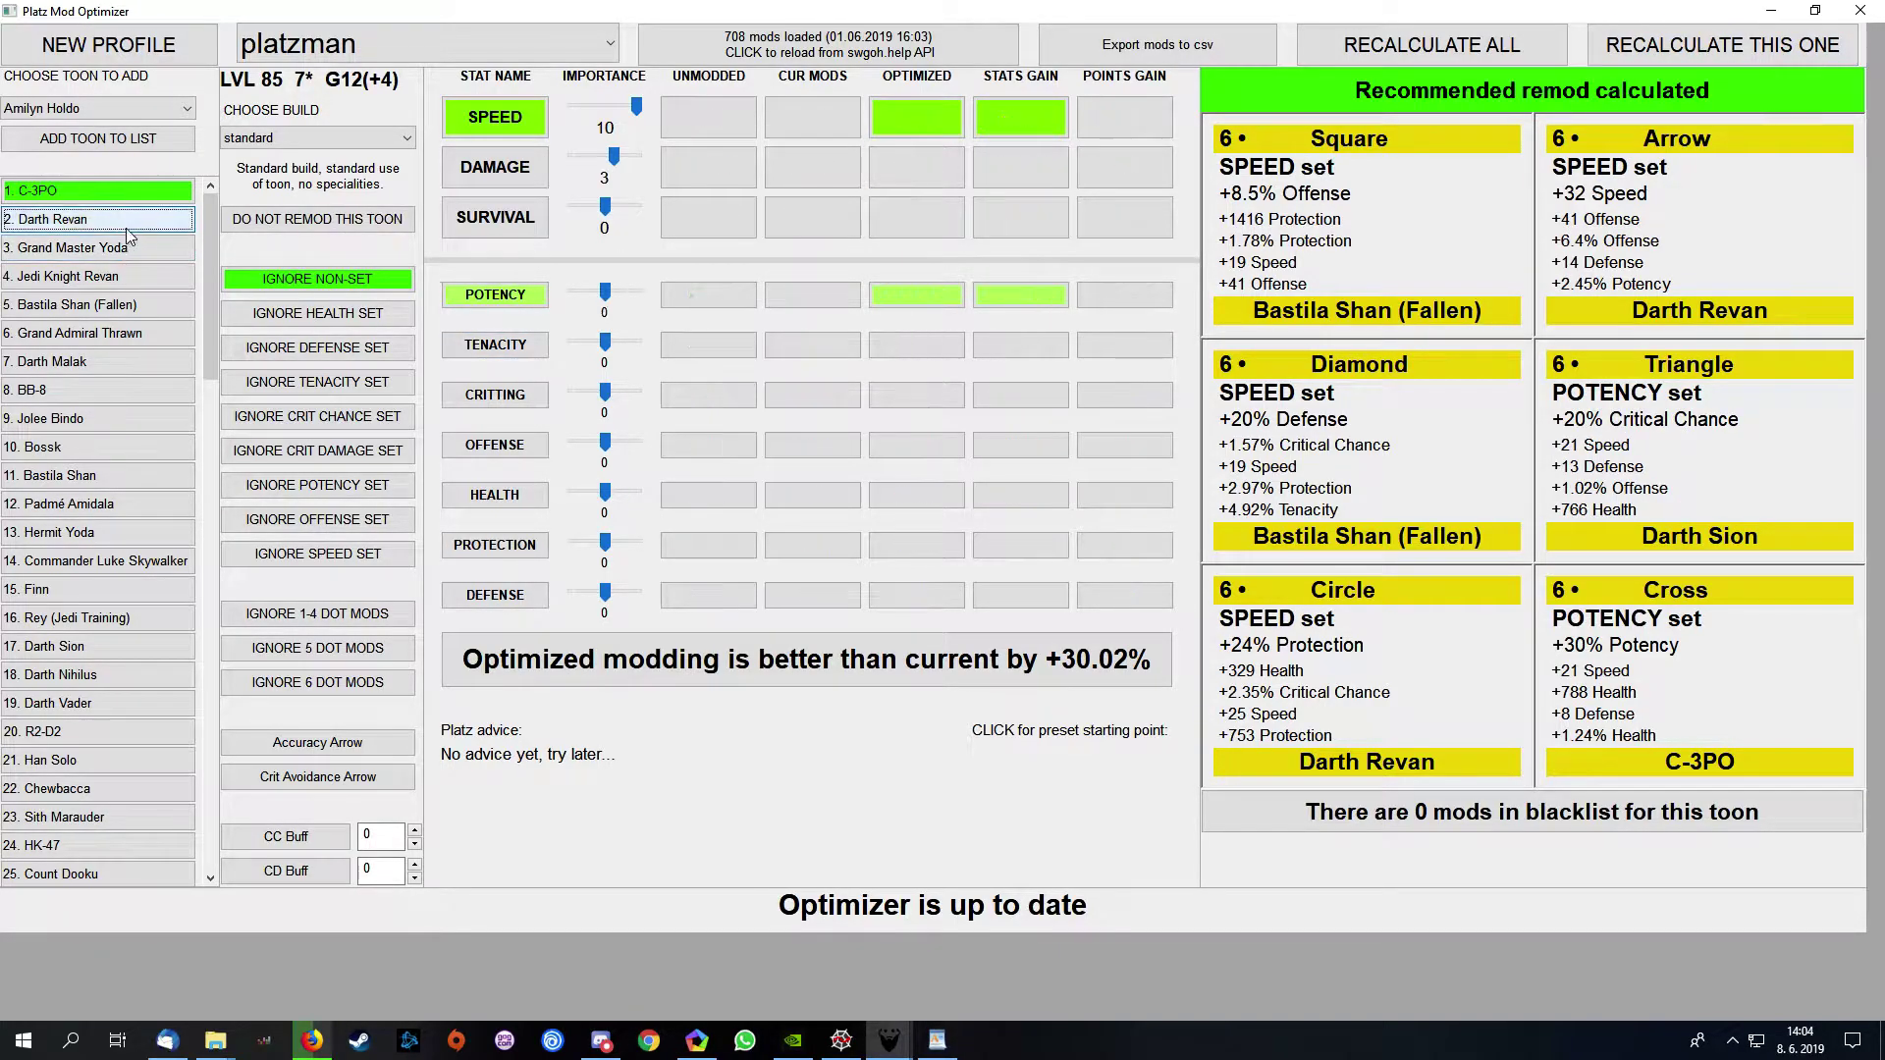
{"action": "left_click", "coordinate": [37, 187]}
{"action": "left_click", "coordinate": [1657, 60]}
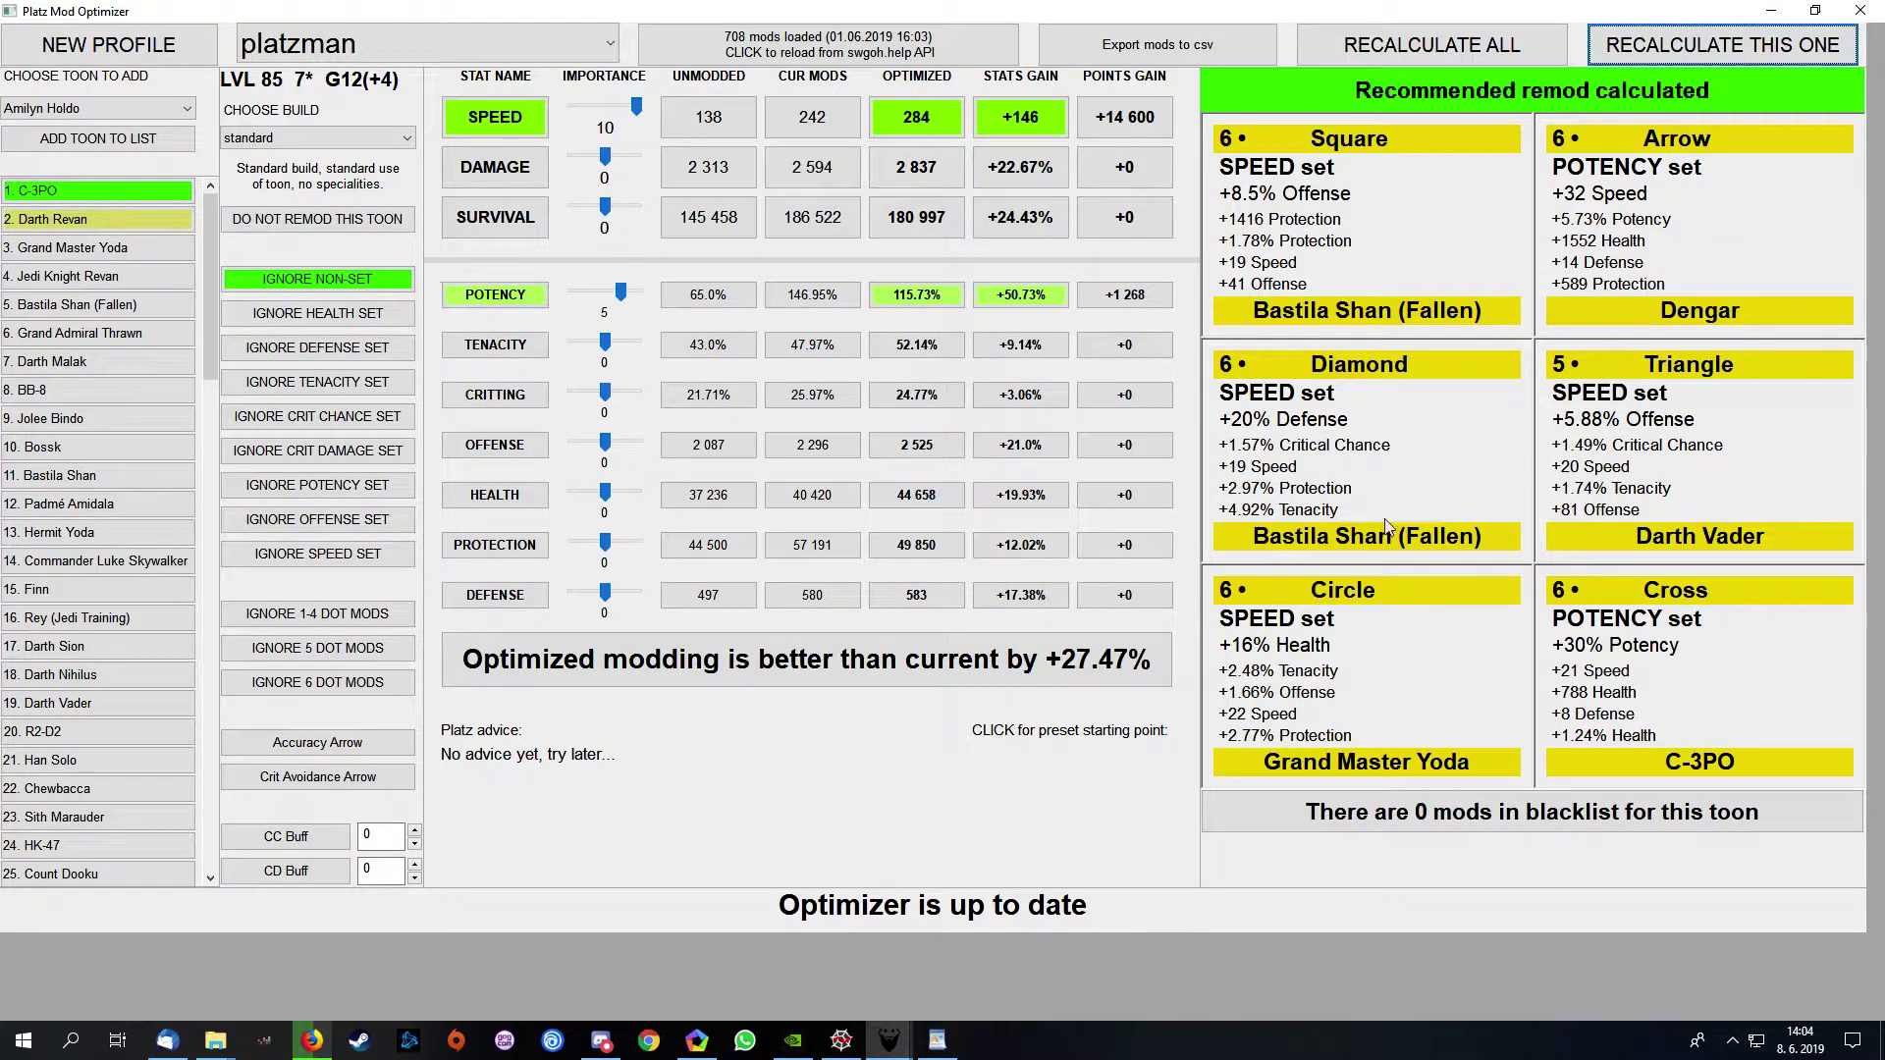
Step: Lift Darth Revan's remod exclusion, place C-3PO below him in the toon list, and recalculate C-3PO
{"action": "left_click", "coordinate": [106, 221]}
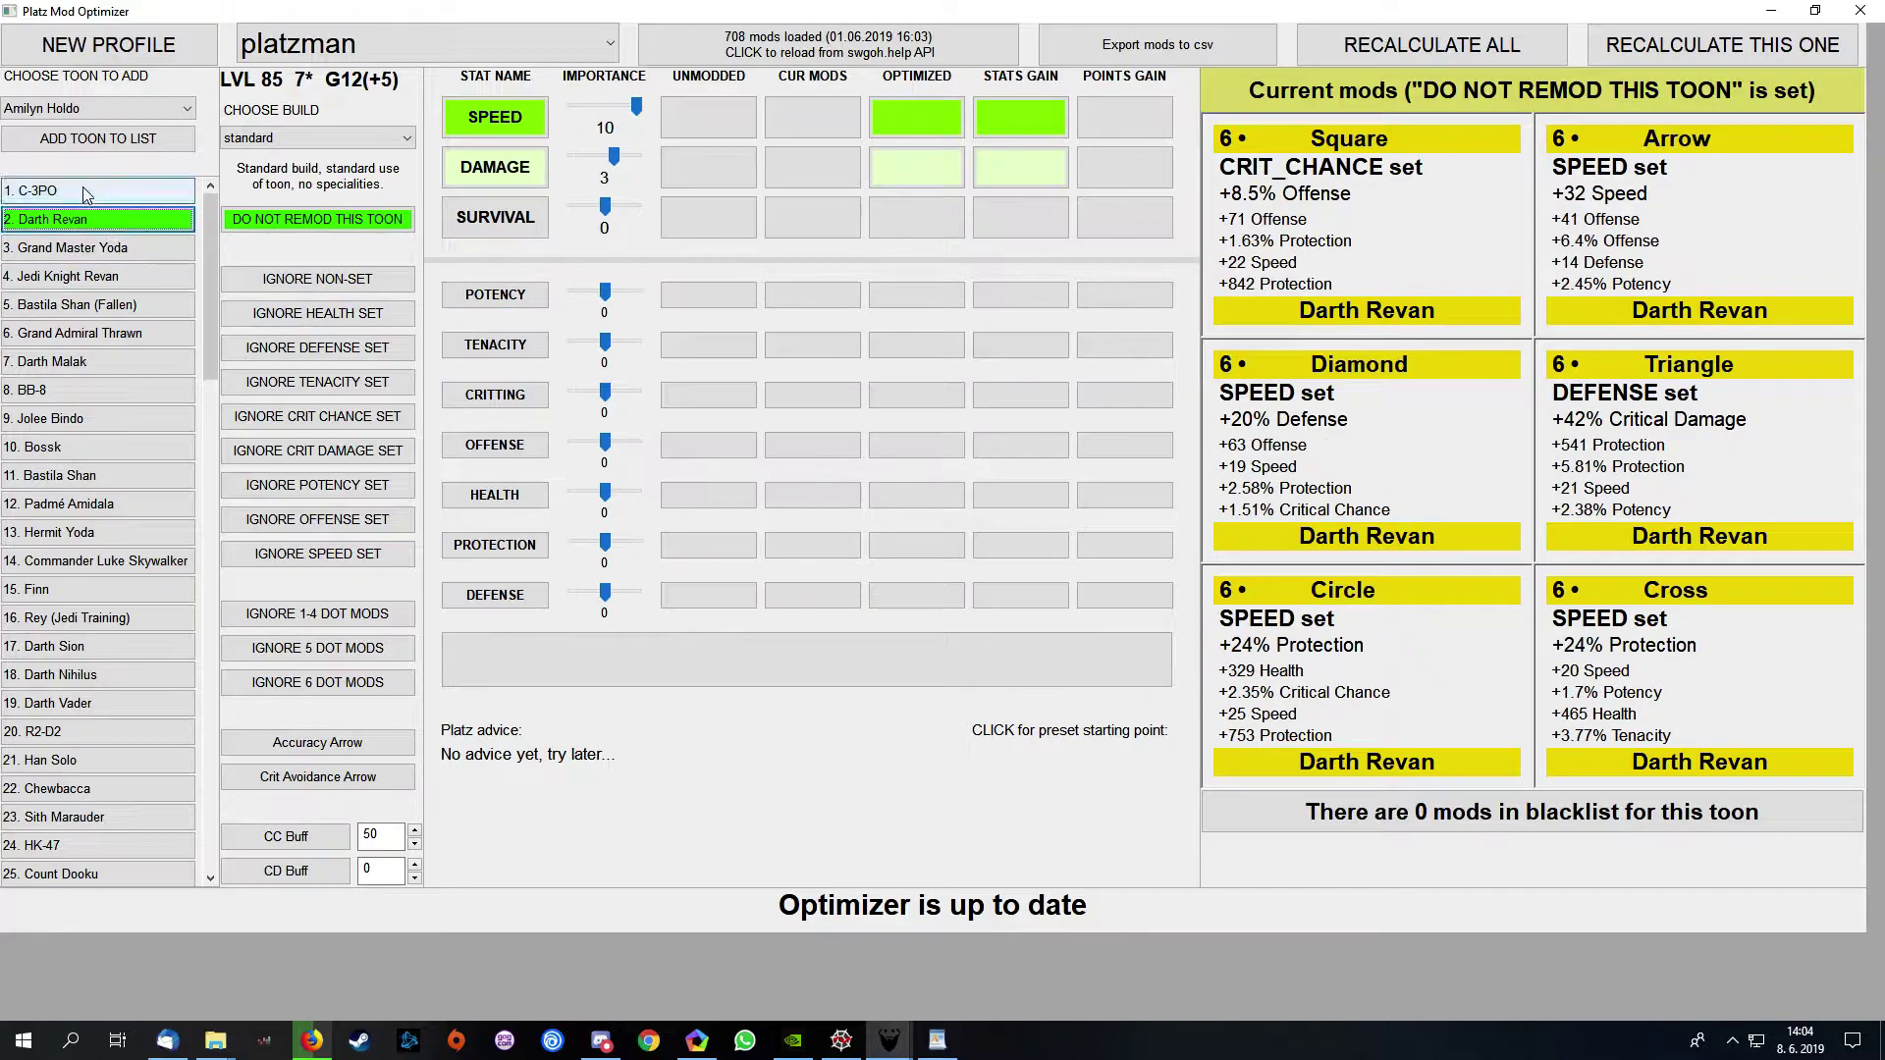
{"action": "left_click_drag", "start_coordinate": [80, 190], "coordinate": [105, 229]}
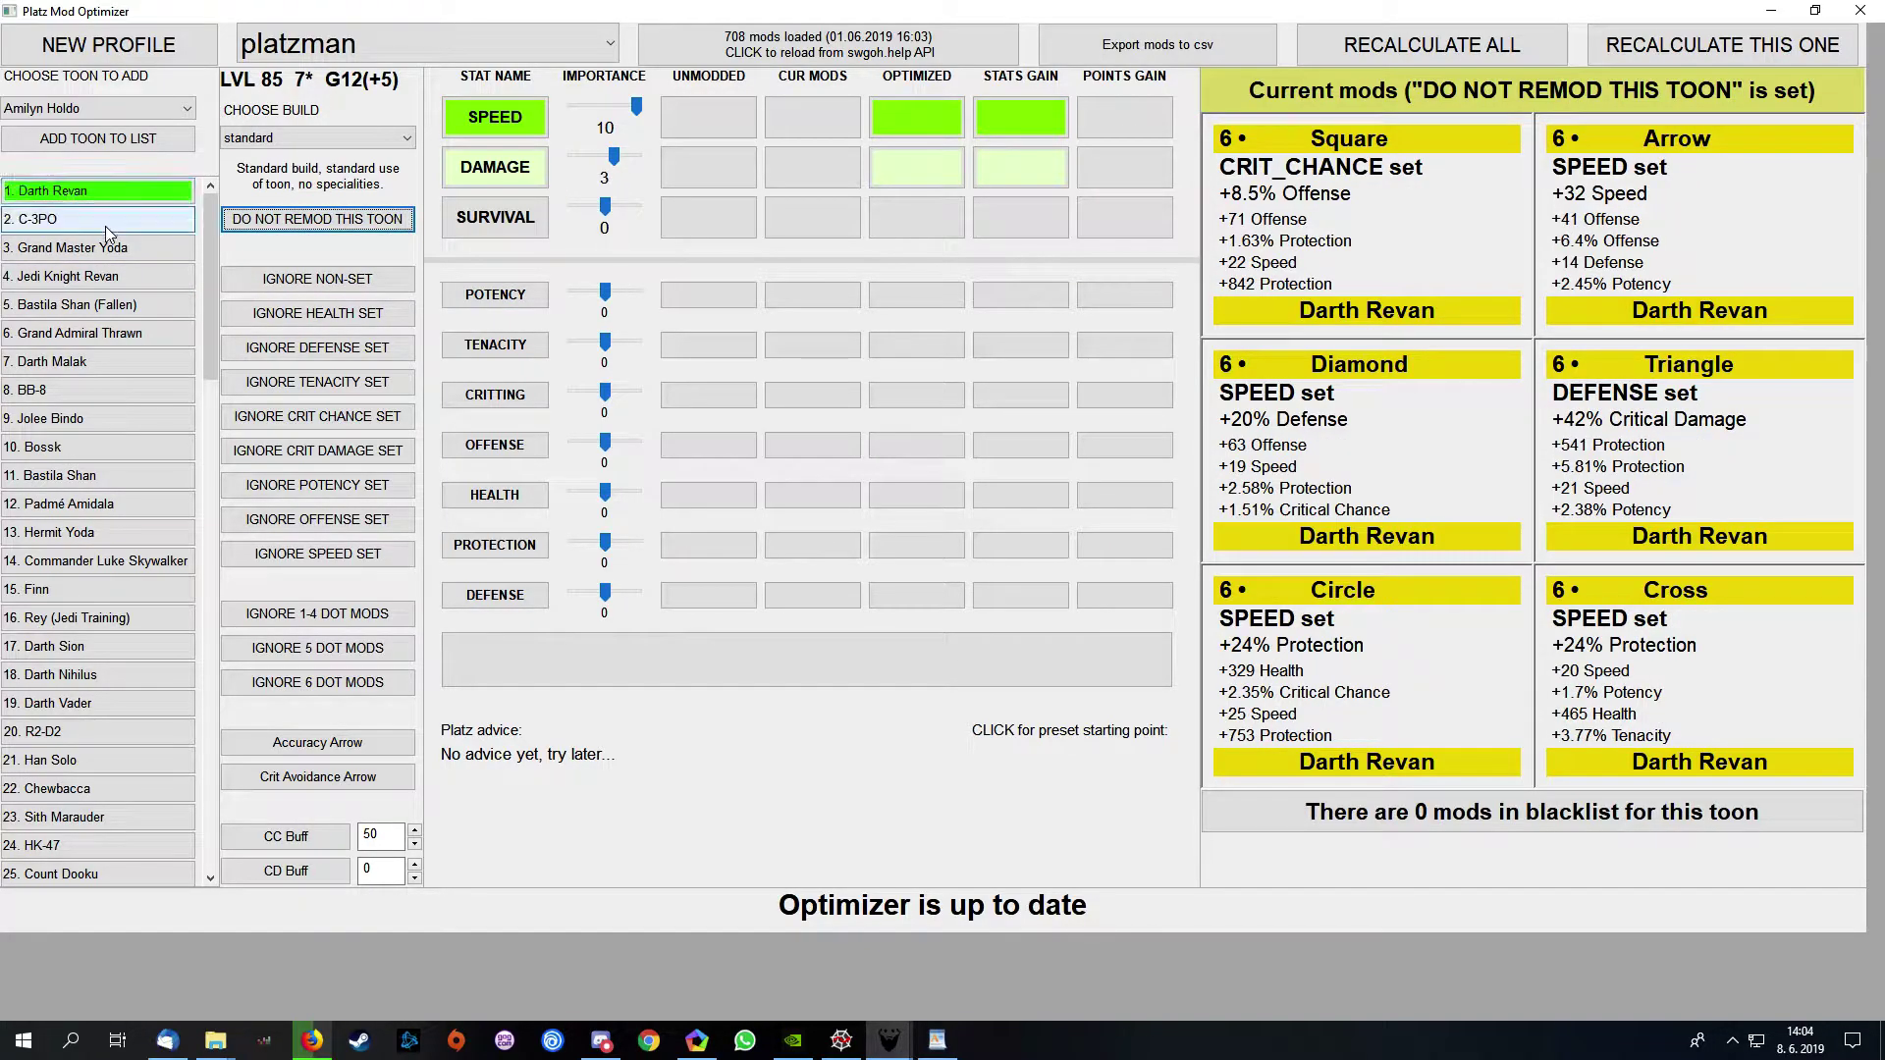
{"action": "left_click", "coordinate": [77, 221]}
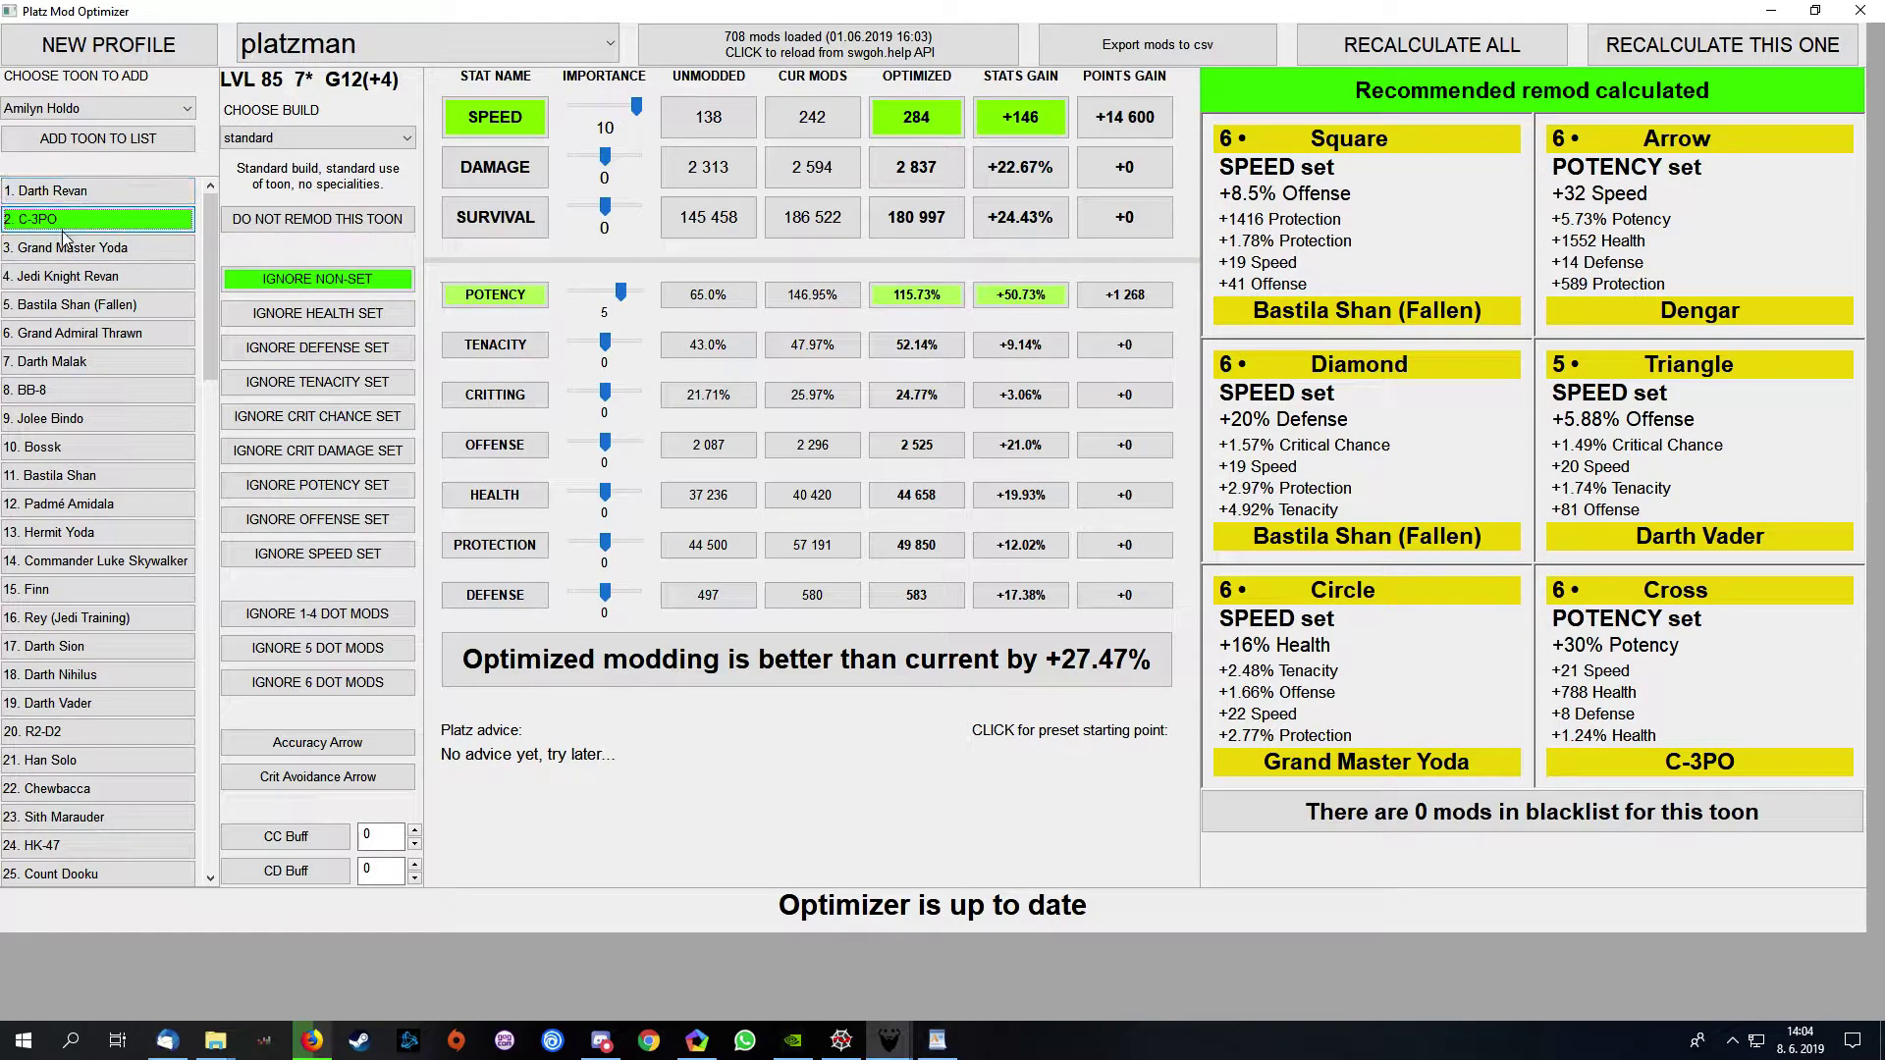
{"action": "left_click", "coordinate": [1689, 46]}
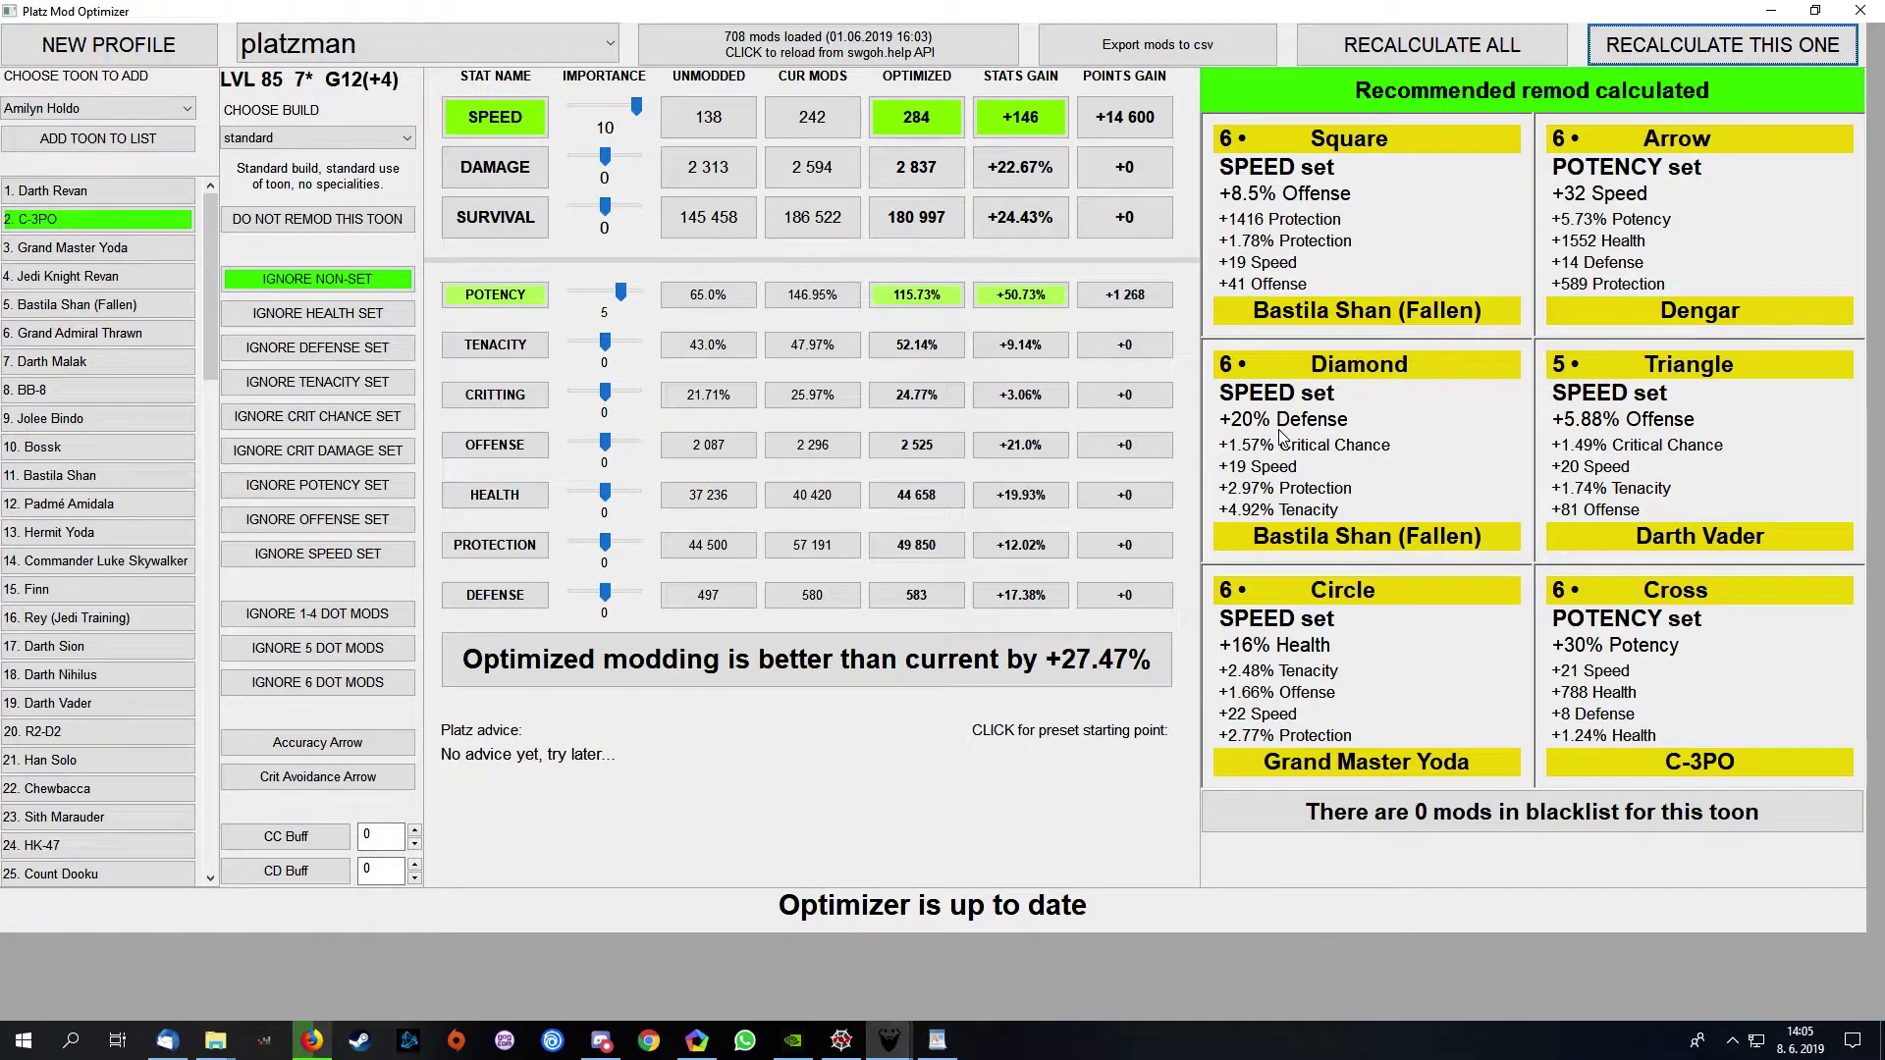
Step: Move C-3PO back above Darth Revan in the toon list and recalculate its mods
{"action": "left_click_drag", "start_coordinate": [148, 218], "coordinate": [146, 203]}
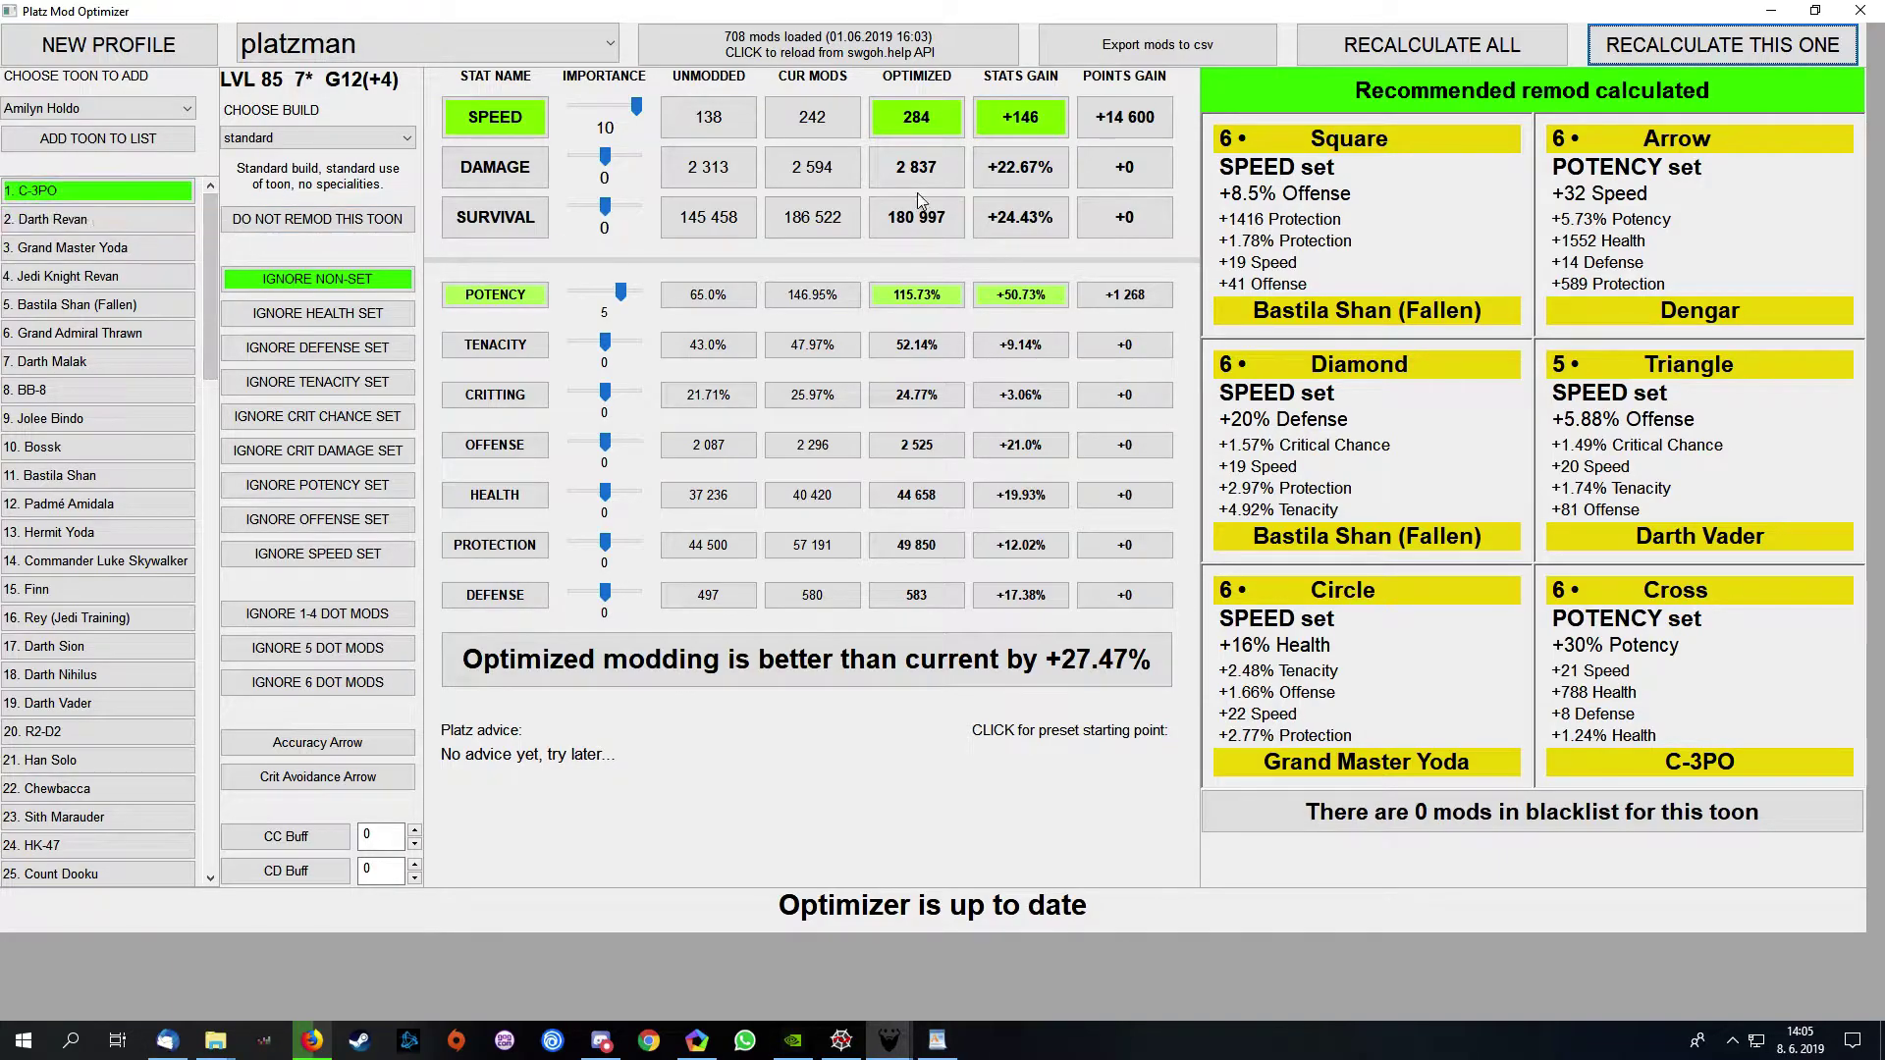
{"action": "left_click", "coordinate": [1621, 48]}
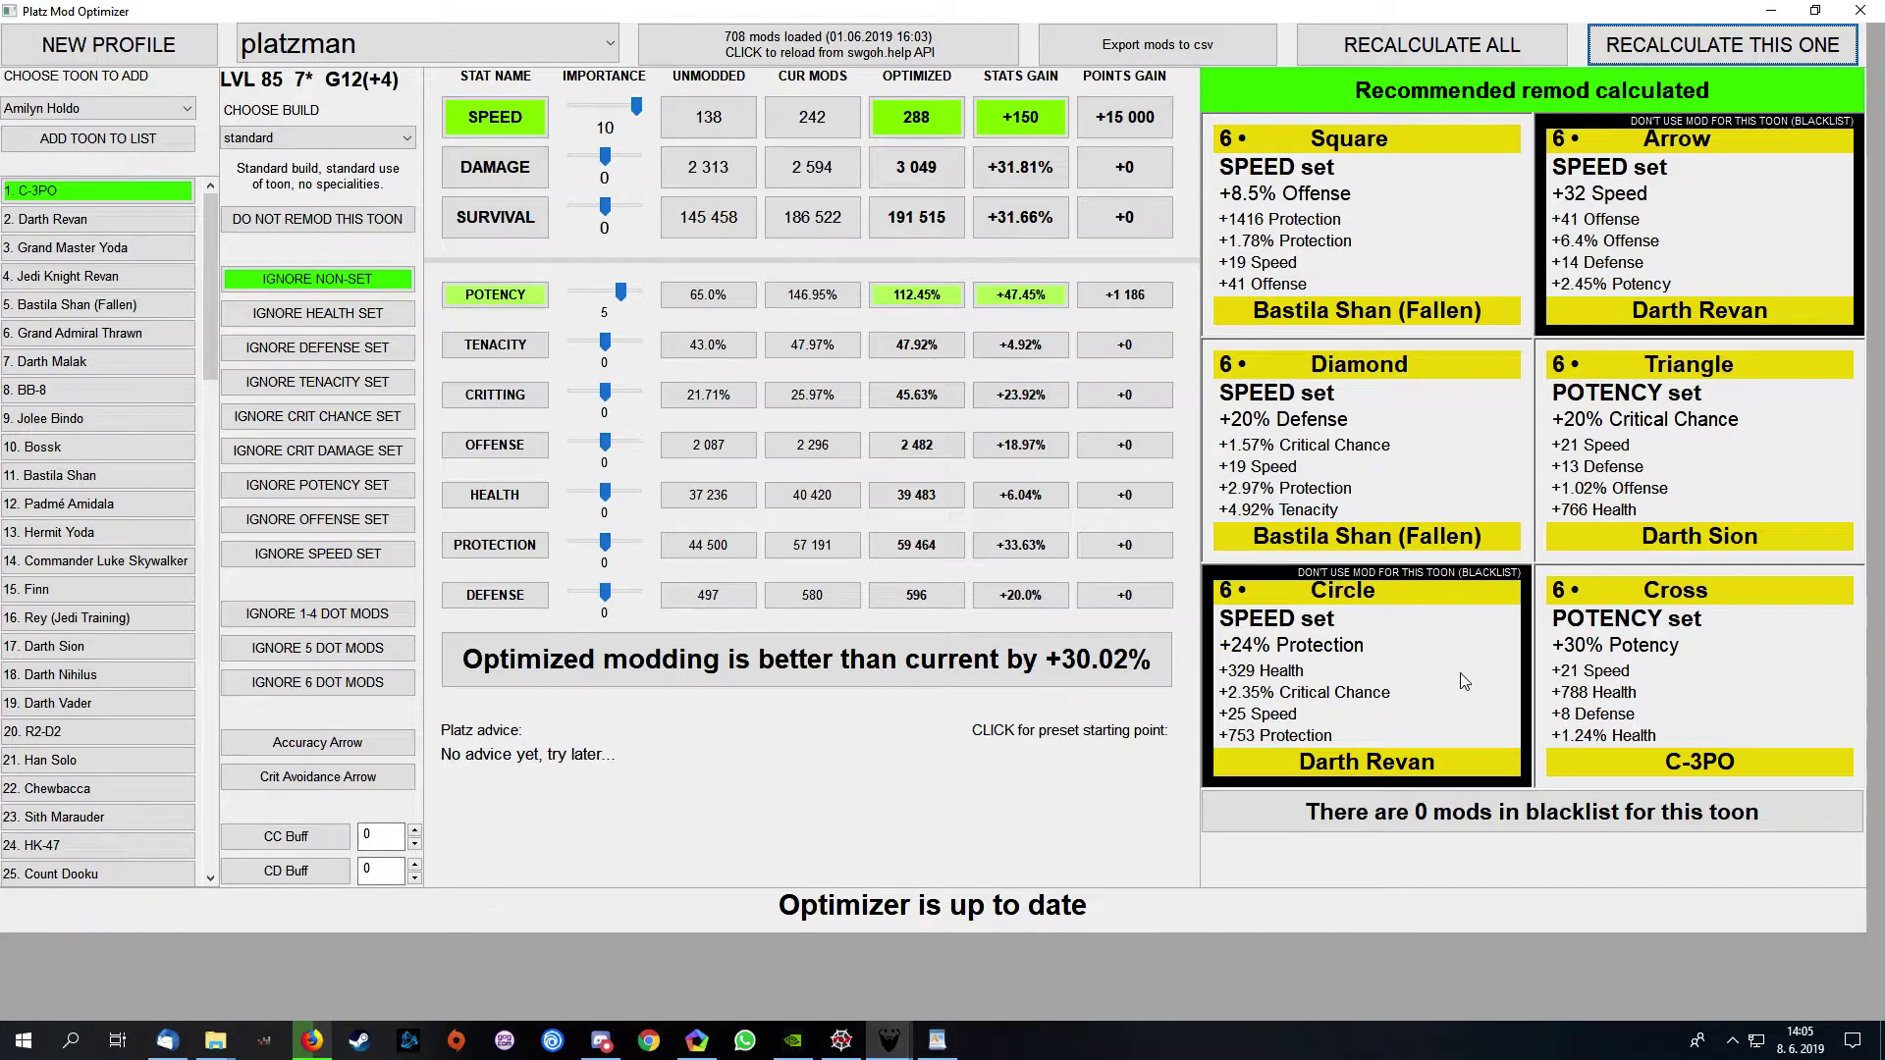
Step: Blacklist Darth Revan's Arrow and Circle mods for C-3PO and recalculate this toon
{"action": "left_click", "coordinate": [1668, 59]}
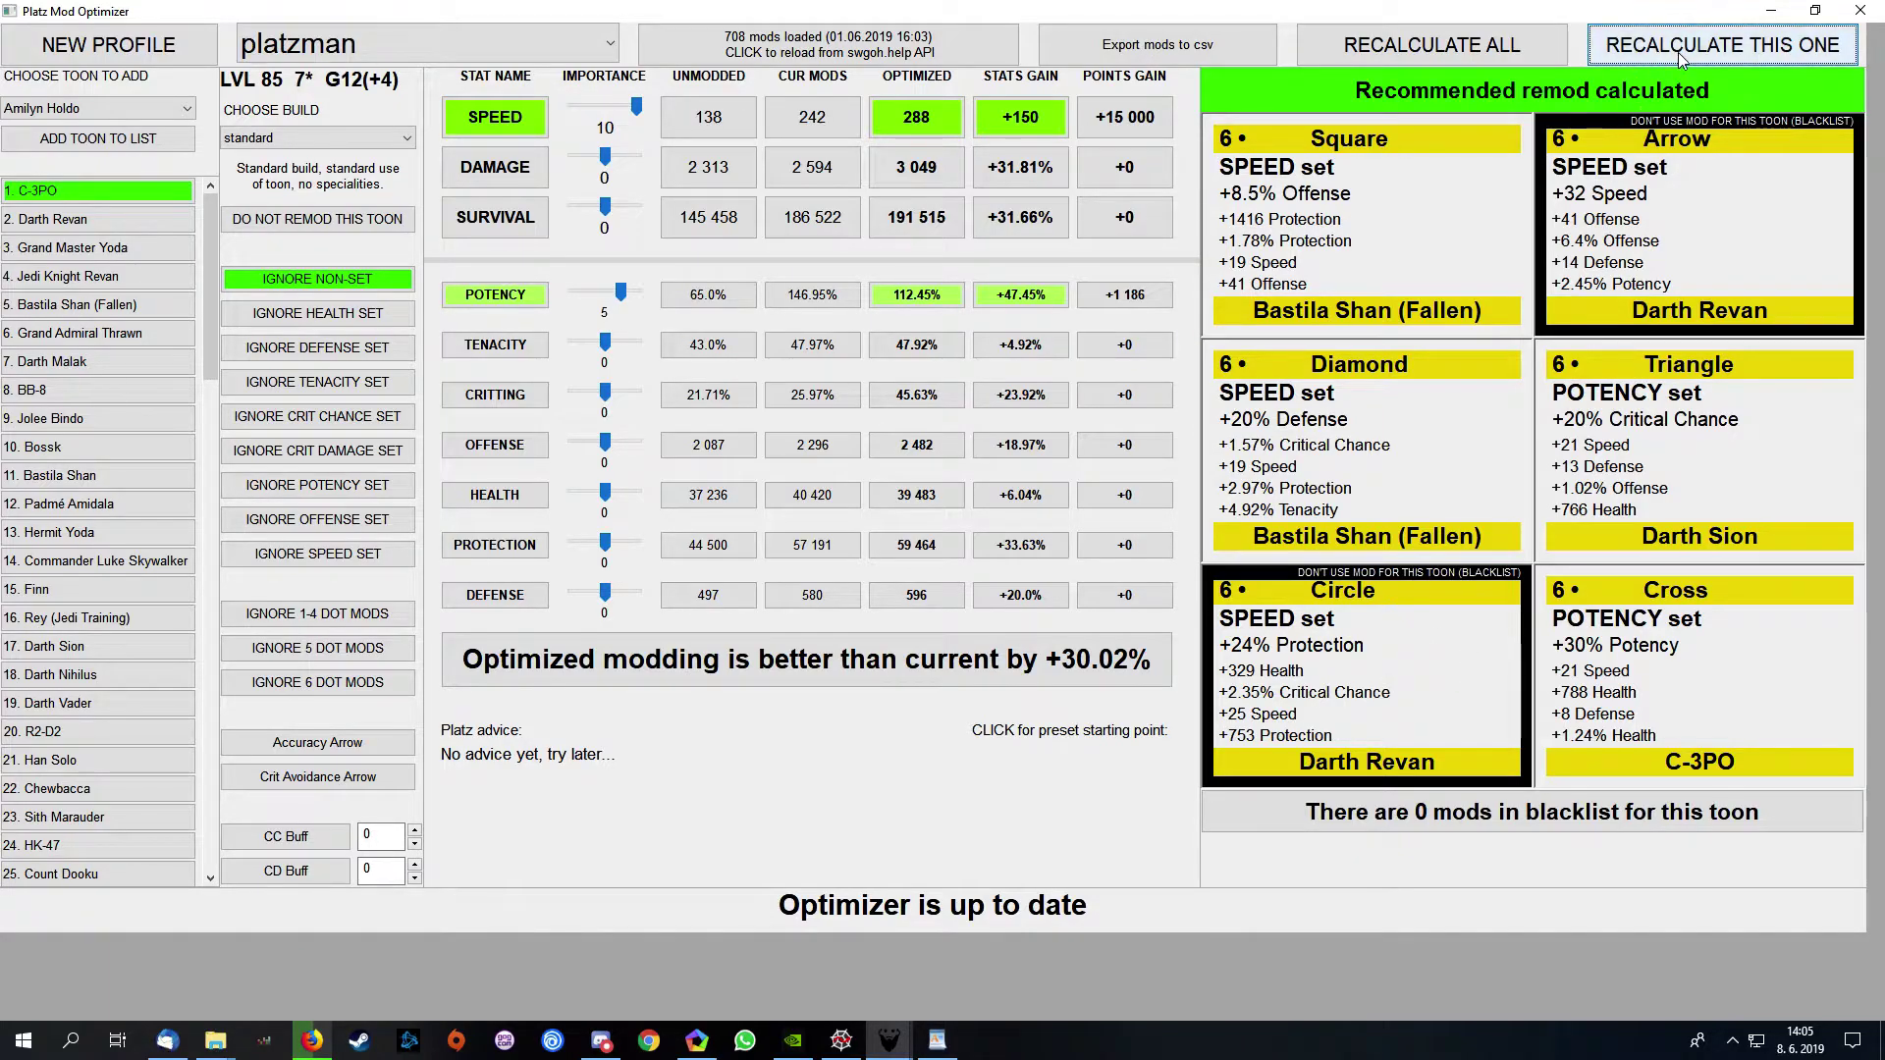
{"action": "left_click", "coordinate": [1680, 59]}
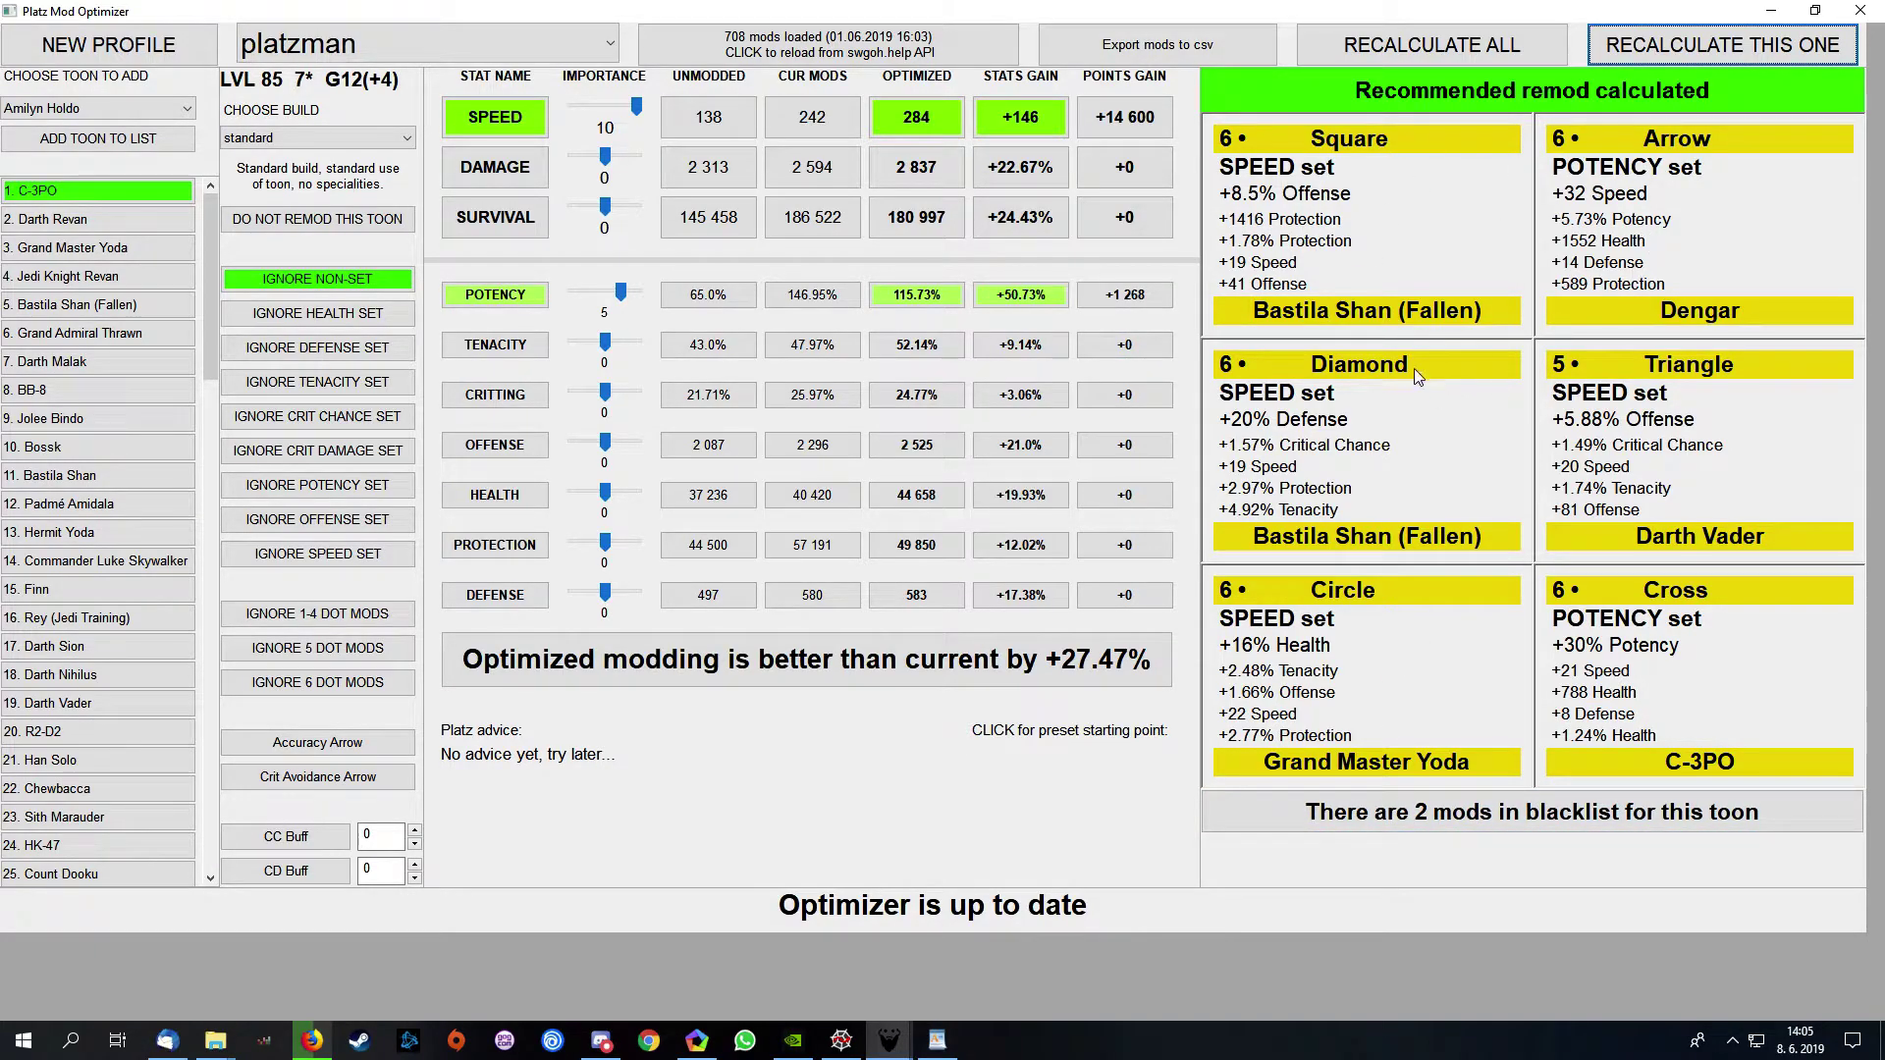
Step: Release all mods from C-3PO's blacklist, save the change, and recalculate this toon
{"action": "left_click", "coordinate": [1449, 818]}
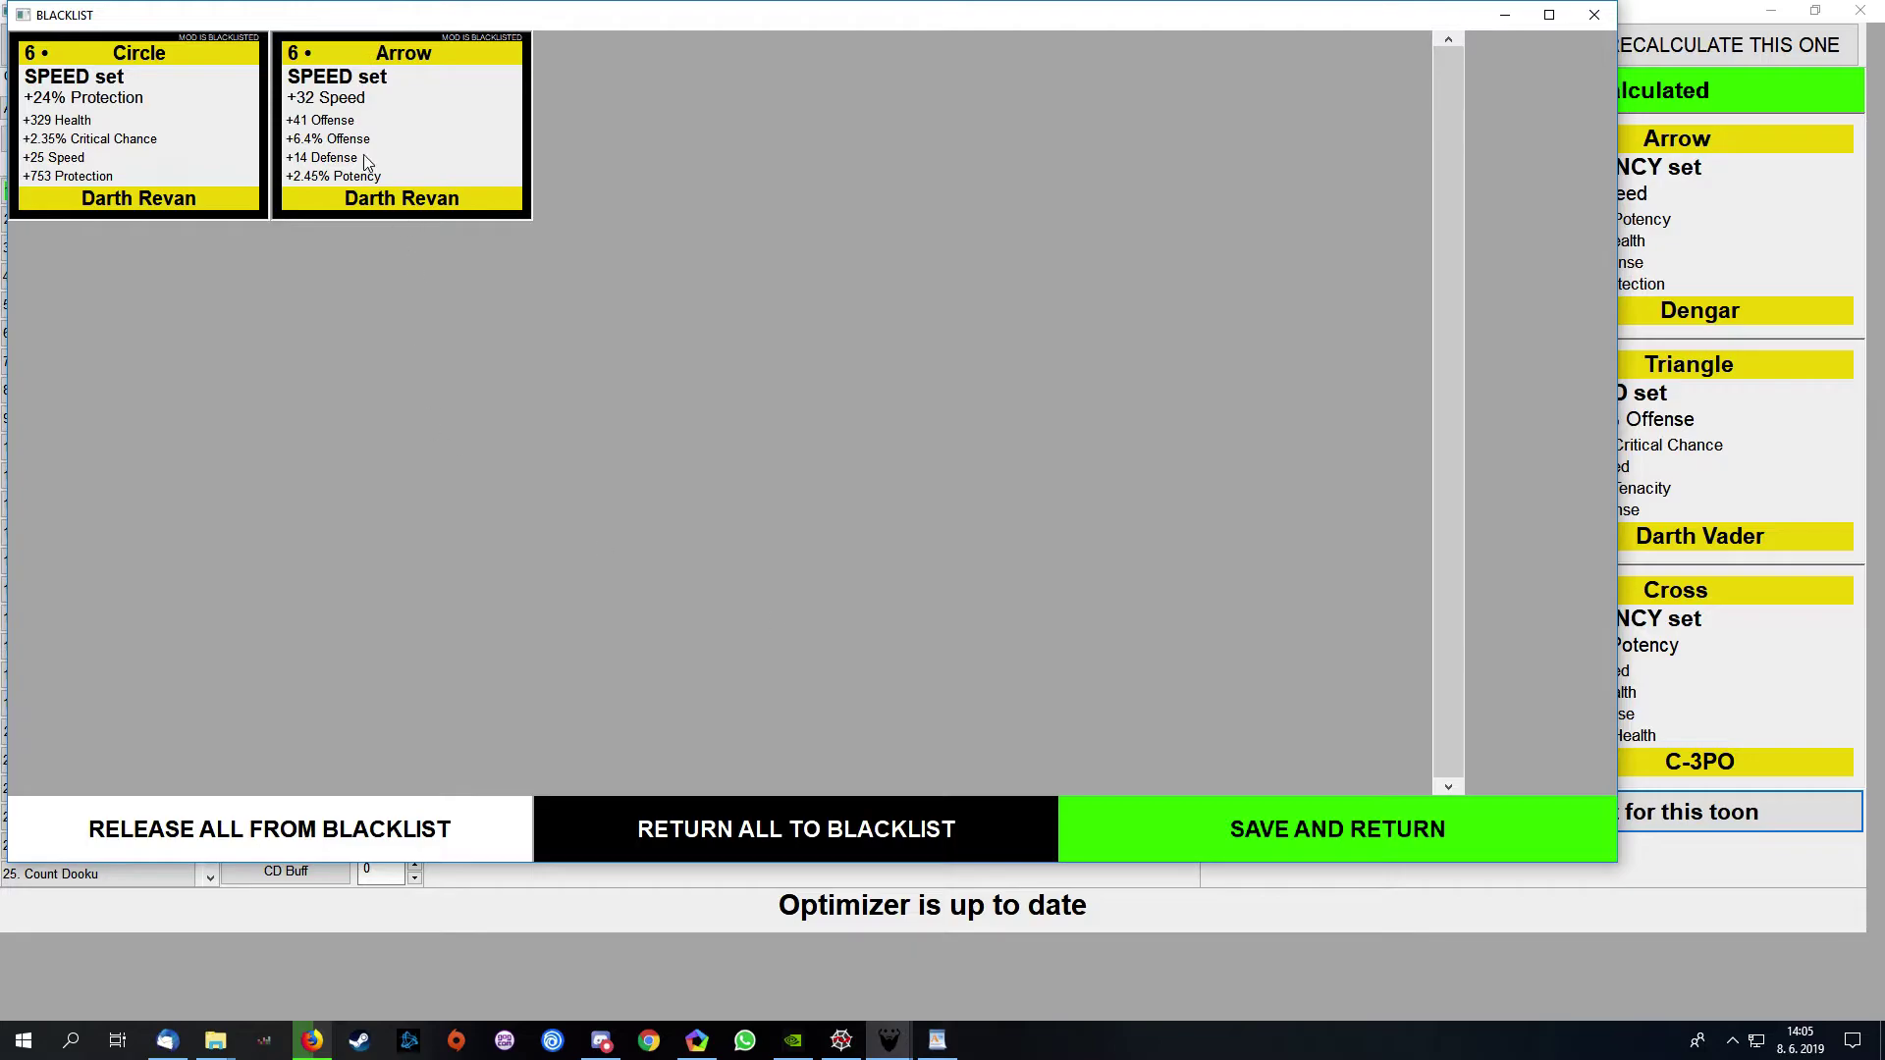
{"action": "left_click", "coordinate": [360, 837]}
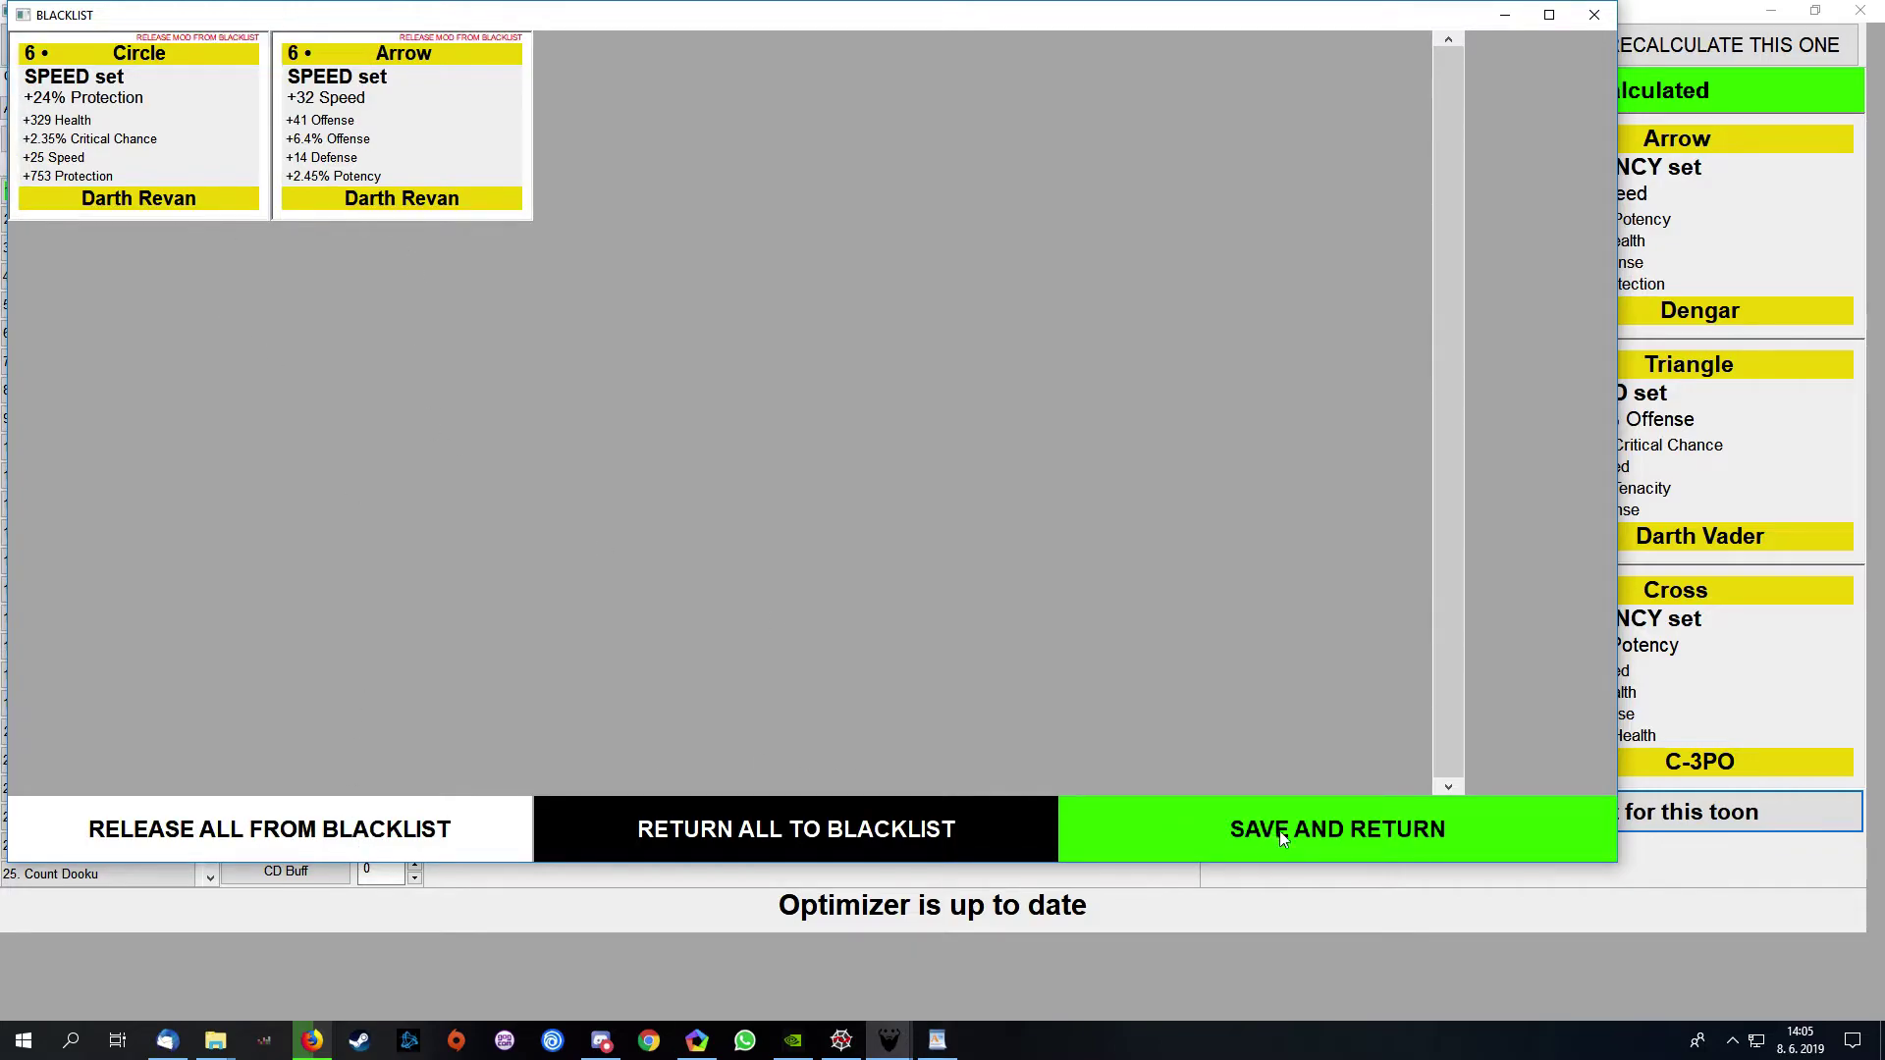
{"action": "left_click", "coordinate": [1281, 837]}
{"action": "left_click", "coordinate": [1713, 43]}
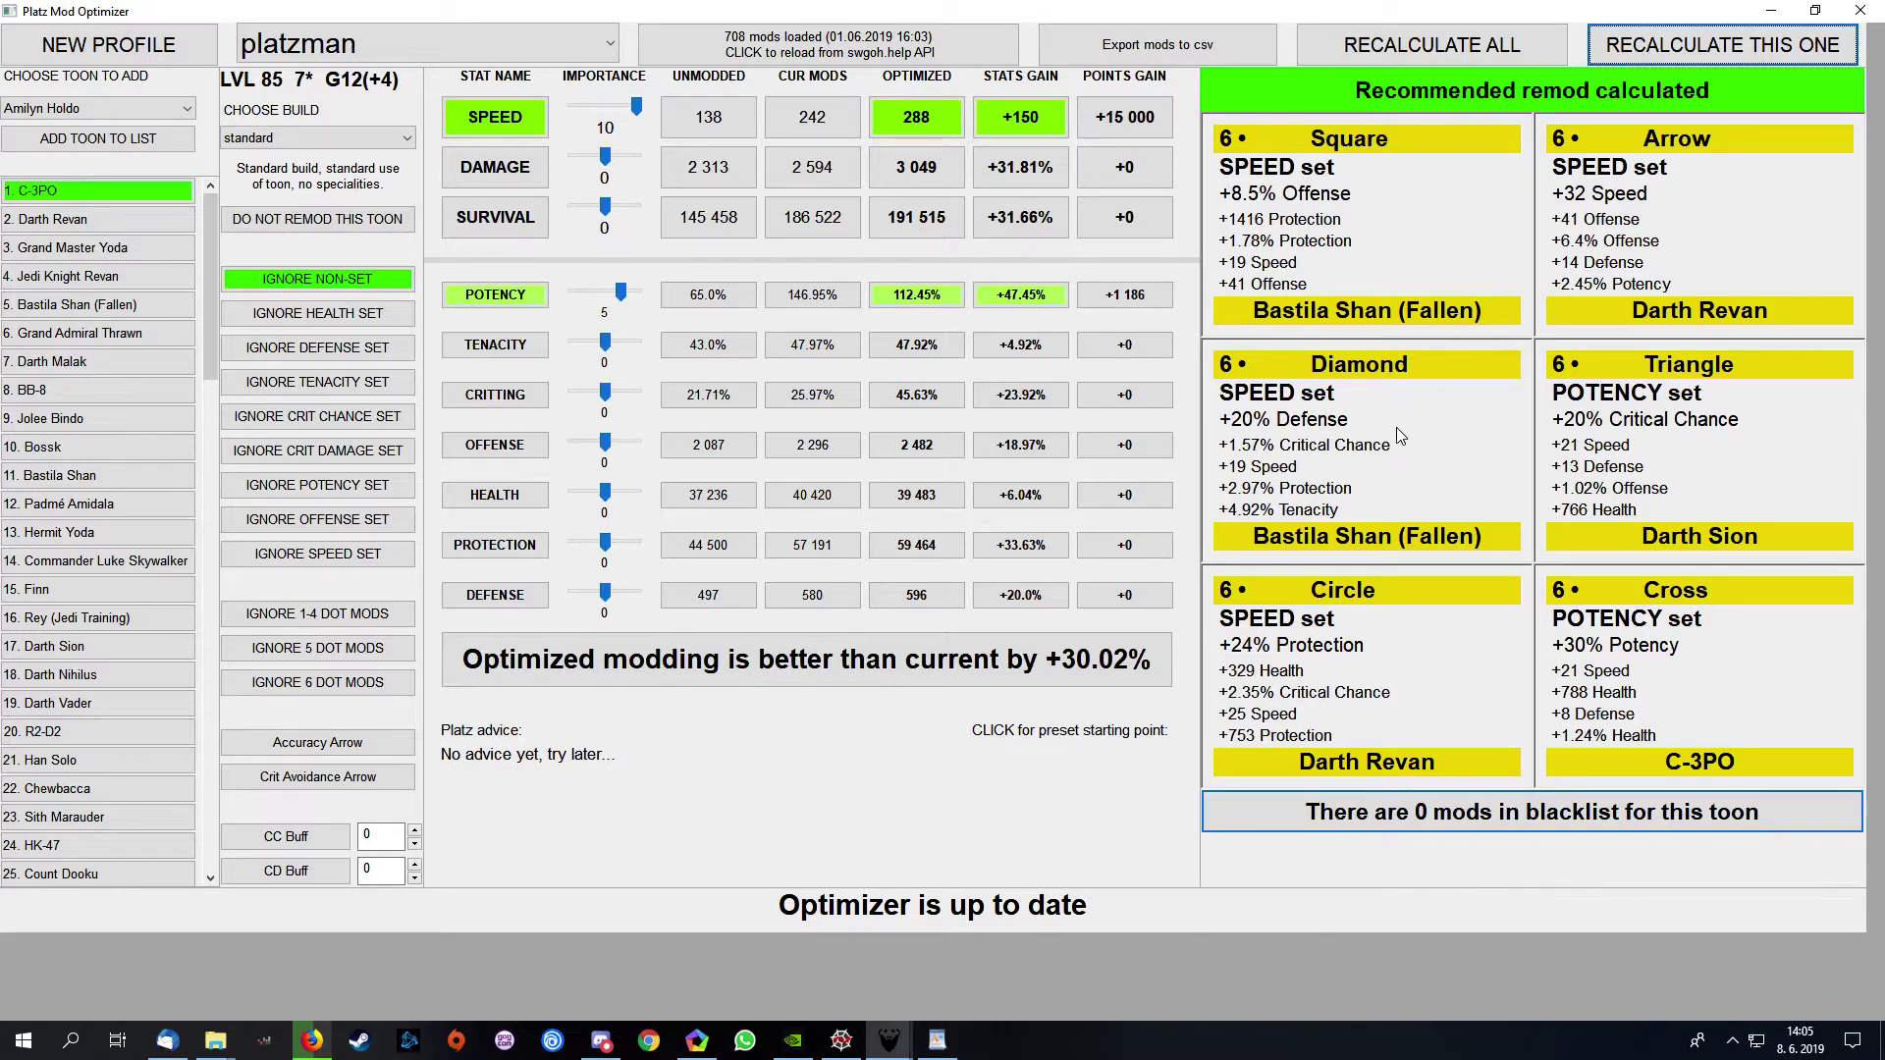
Step: Reset C-3PO's Speed and Potency importance to 0 and lock its equipped Arrow and Cross mods for the next calculation
{"action": "left_click", "coordinate": [630, 105]}
{"action": "scroll", "coordinate": [629, 104], "scroll_direction": "down", "scroll_amount": 4}
{"action": "scroll", "coordinate": [627, 298], "scroll_direction": "down", "scroll_amount": 3}
{"action": "scroll", "coordinate": [627, 298], "scroll_direction": "down", "scroll_amount": 1}
{"action": "left_click", "coordinate": [1655, 59]}
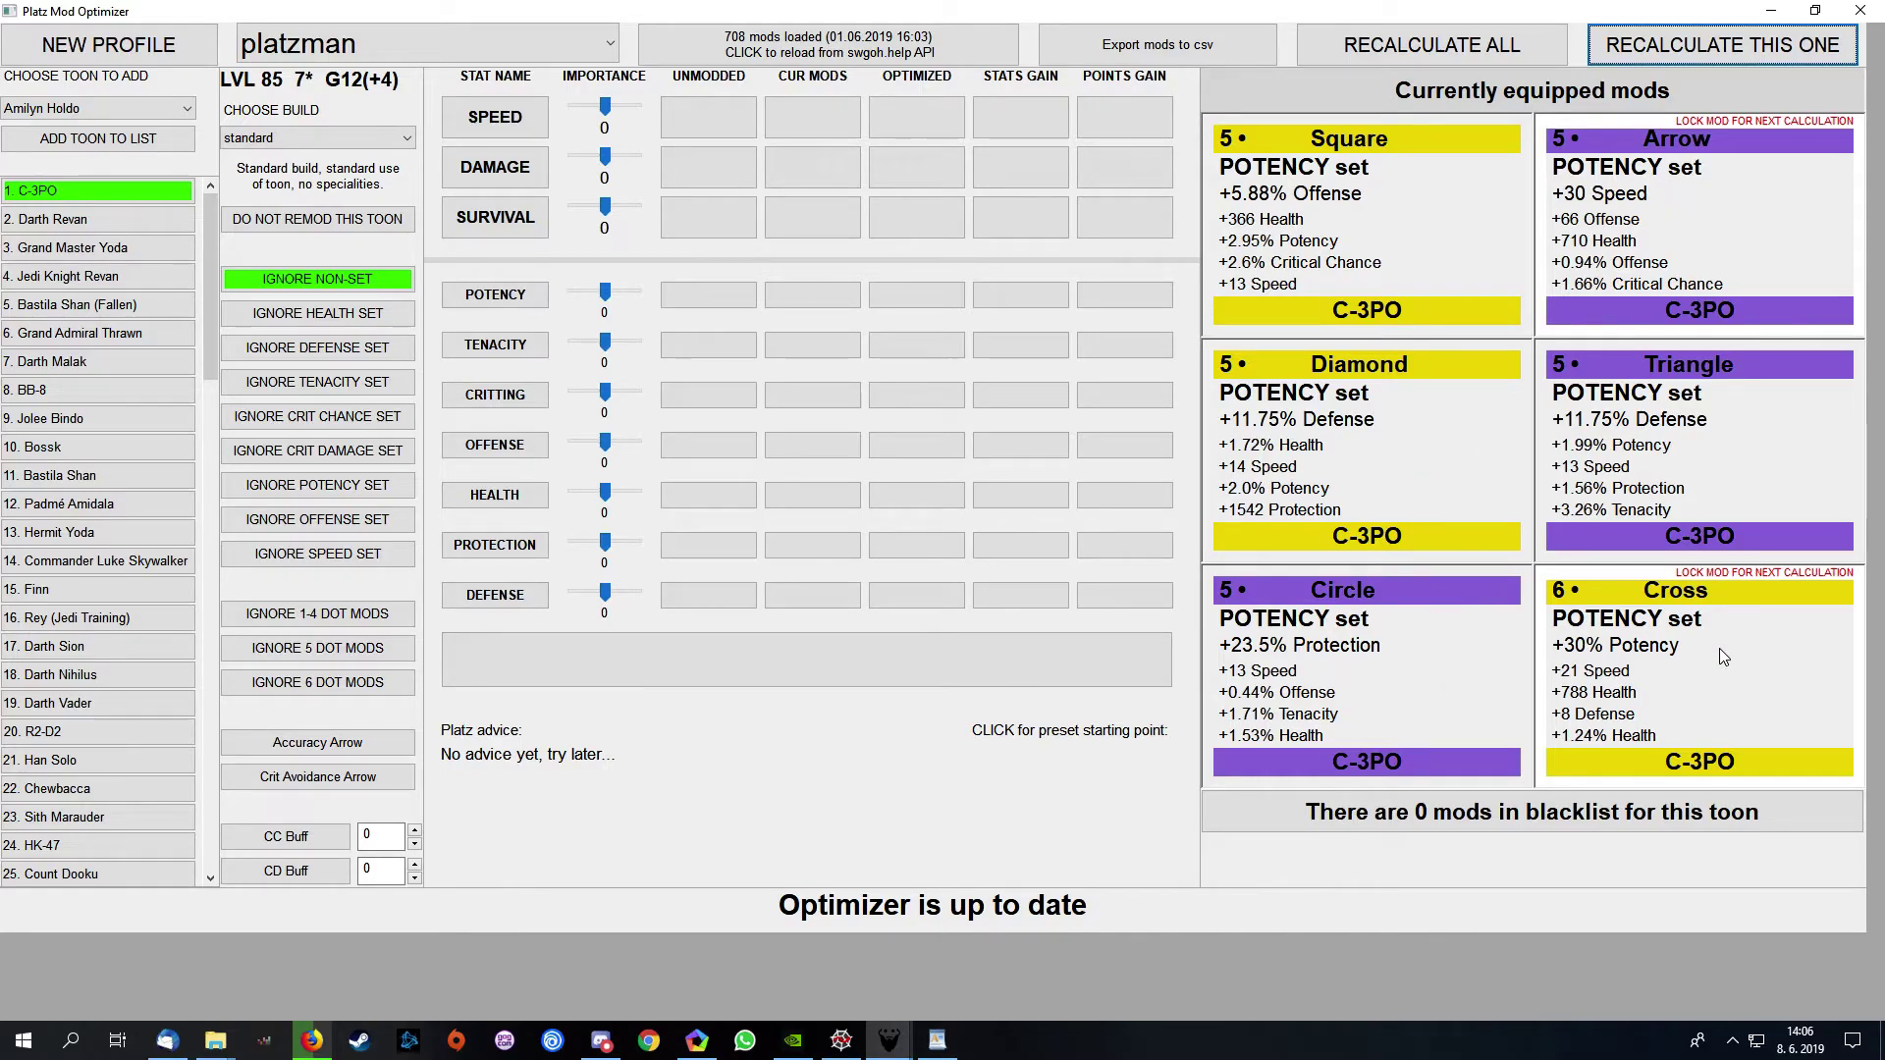
{"action": "left_click", "coordinate": [1667, 54]}
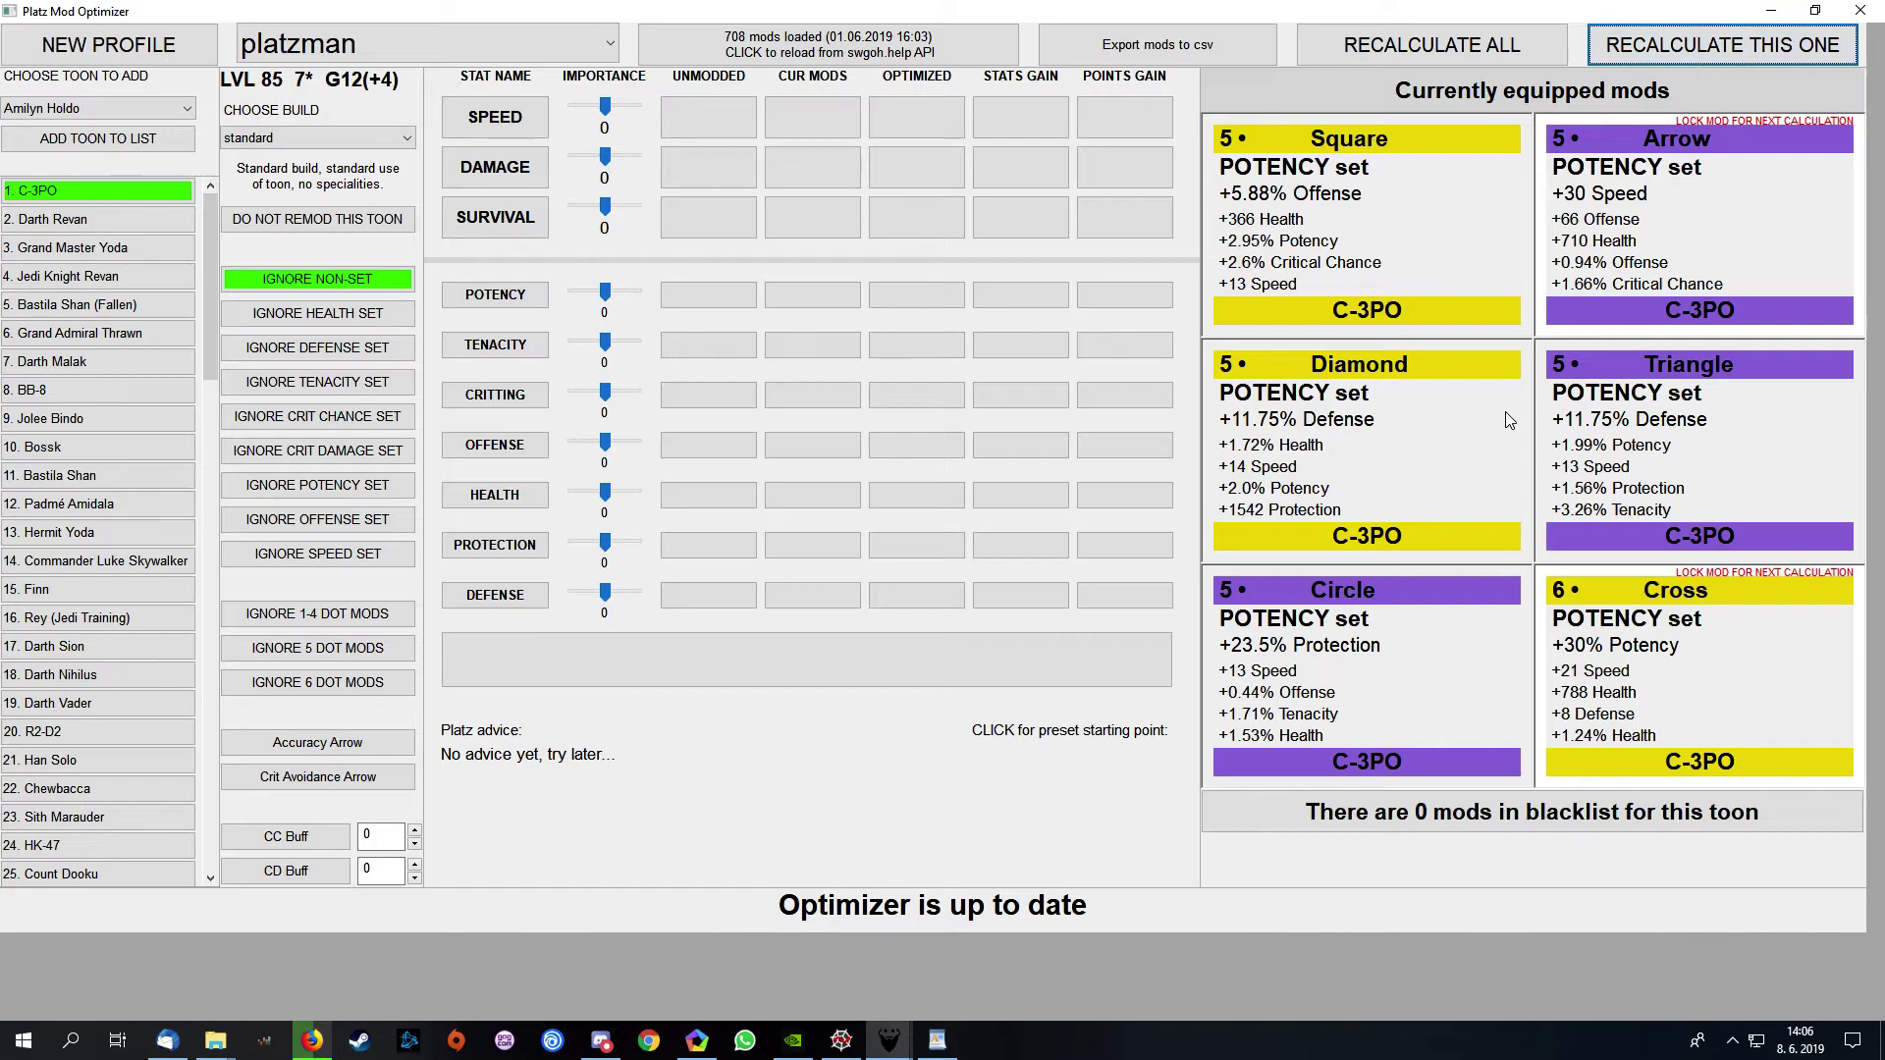
Step: Set C-3PO's Speed importance to 10 and Potency importance to 5, and recalculate with the locked mods
{"action": "left_click", "coordinate": [618, 100]}
{"action": "left_click", "coordinate": [621, 298]}
{"action": "left_click", "coordinate": [1618, 46]}
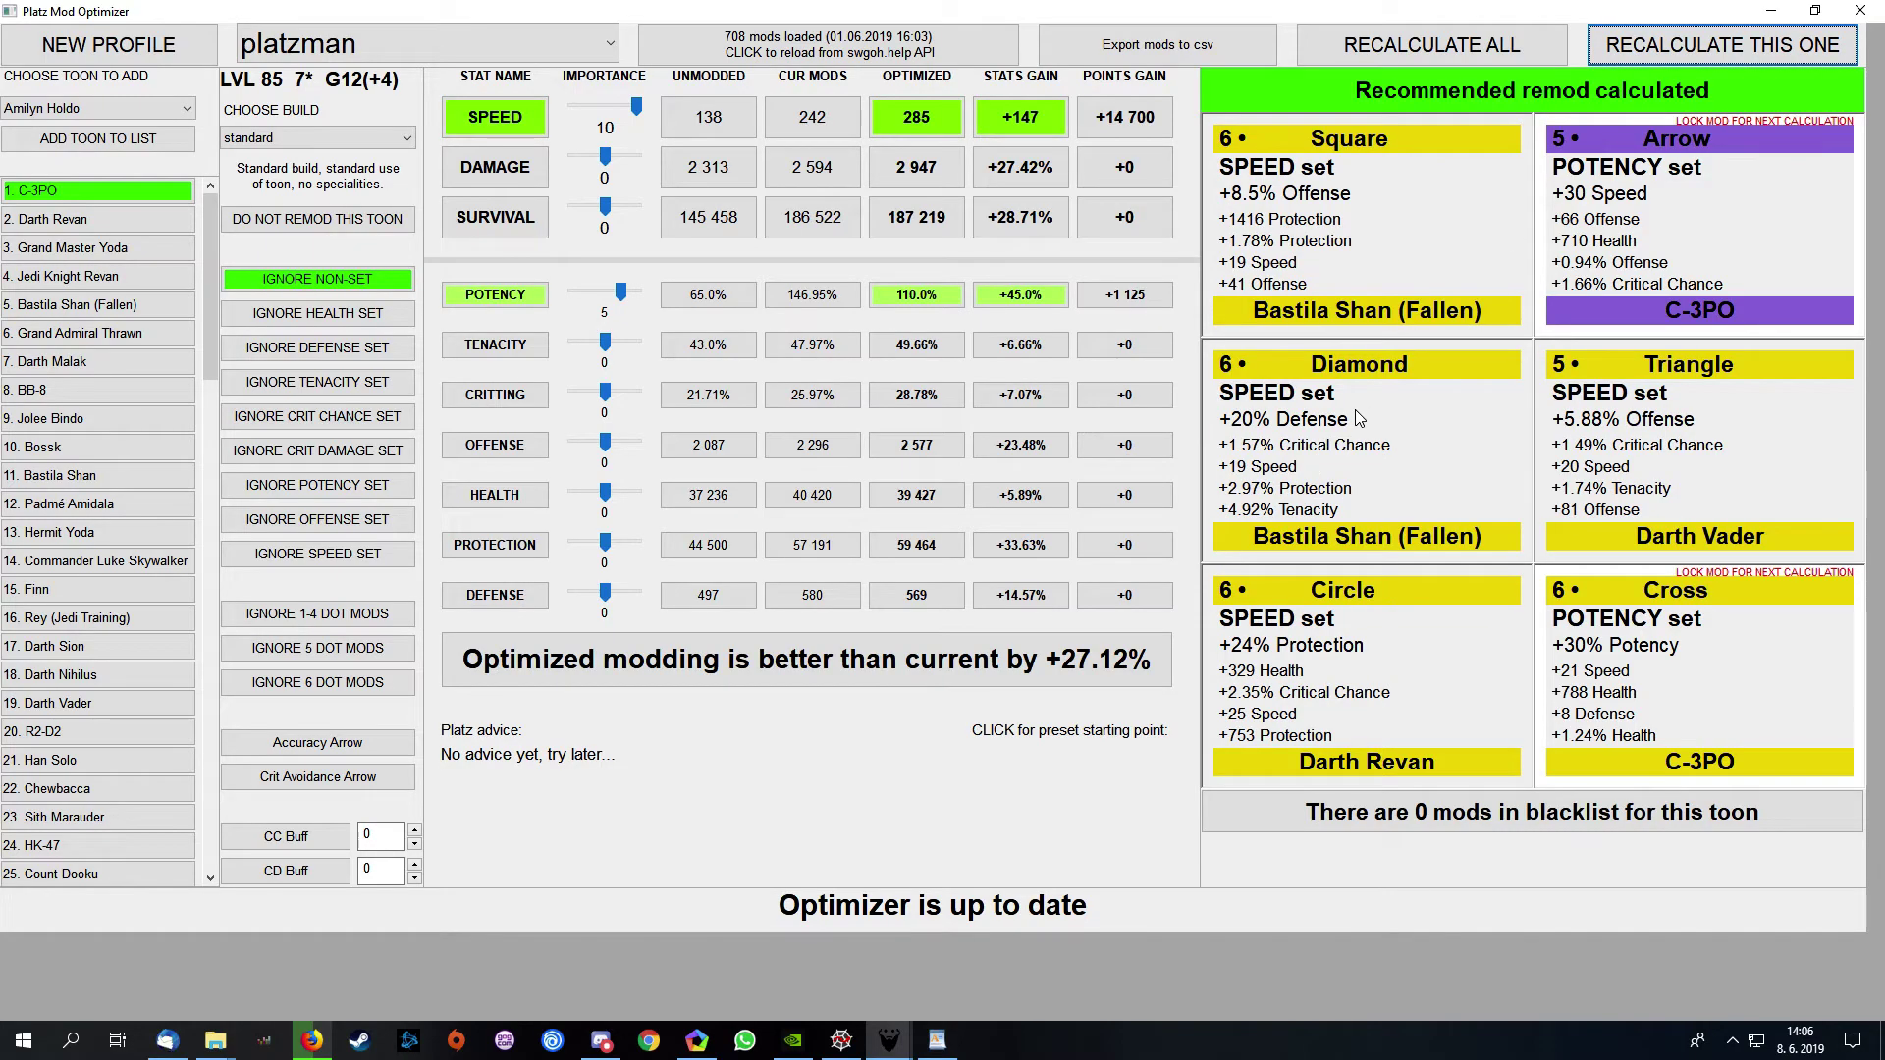